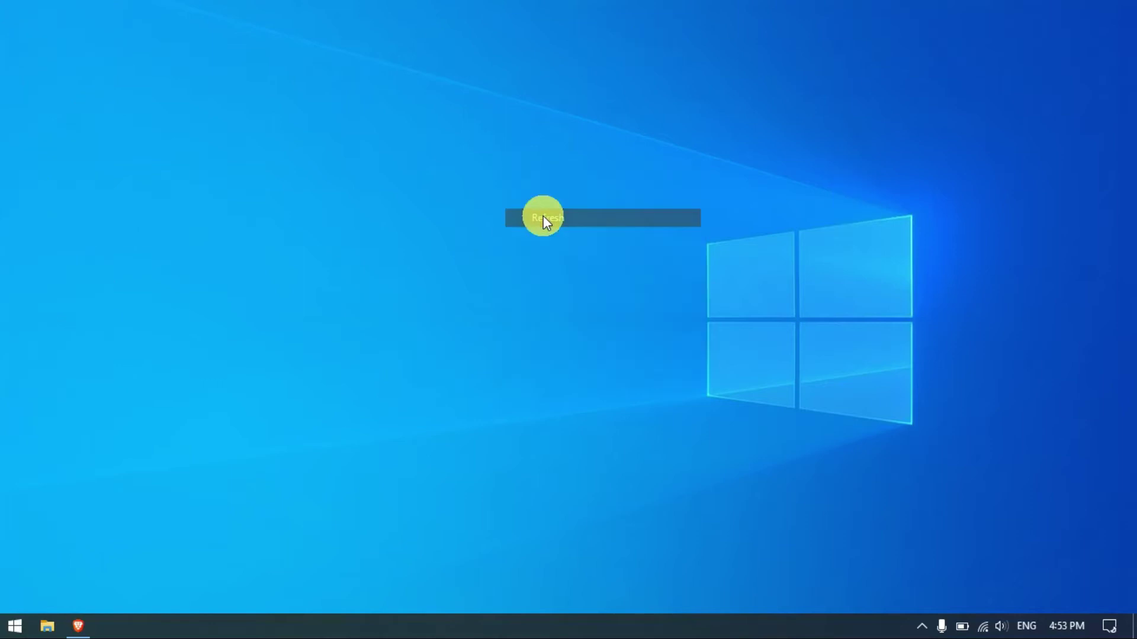
right_click(388, 162)
click(431, 208)
right_click(431, 206)
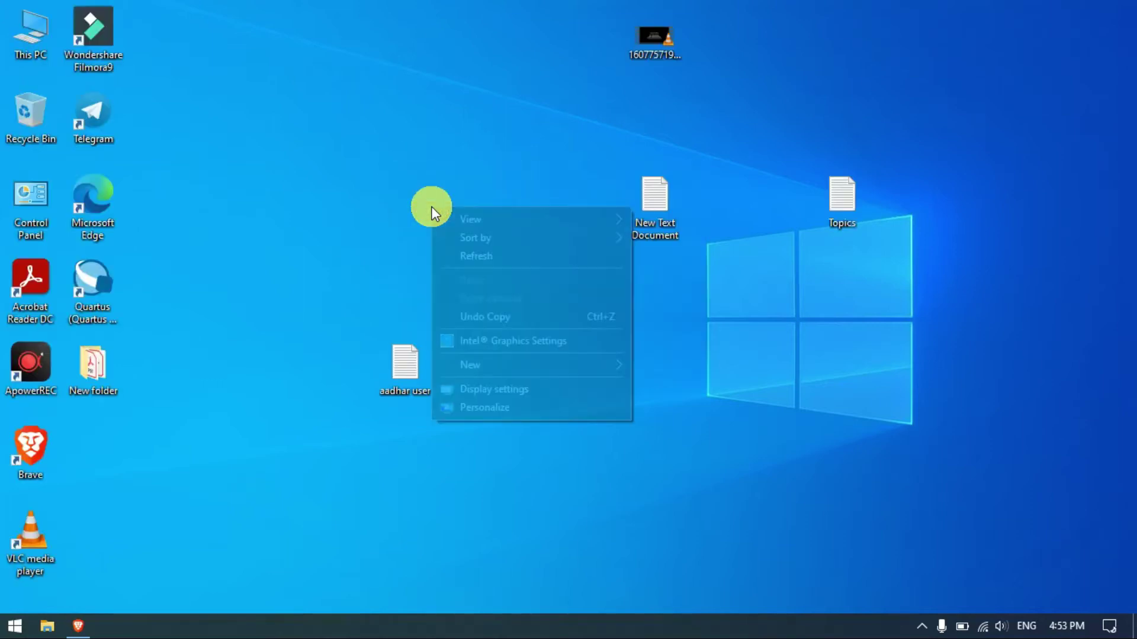
click(487, 262)
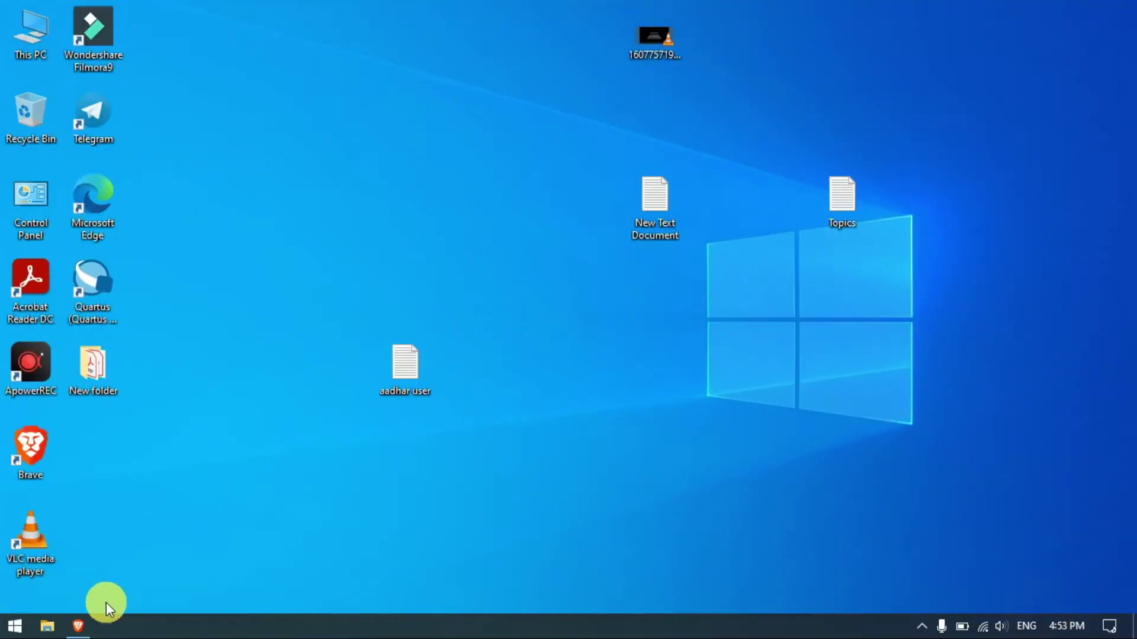
Switch to the Brave browser and create a YouTube channel using the Google Account's name and picture.
click(80, 629)
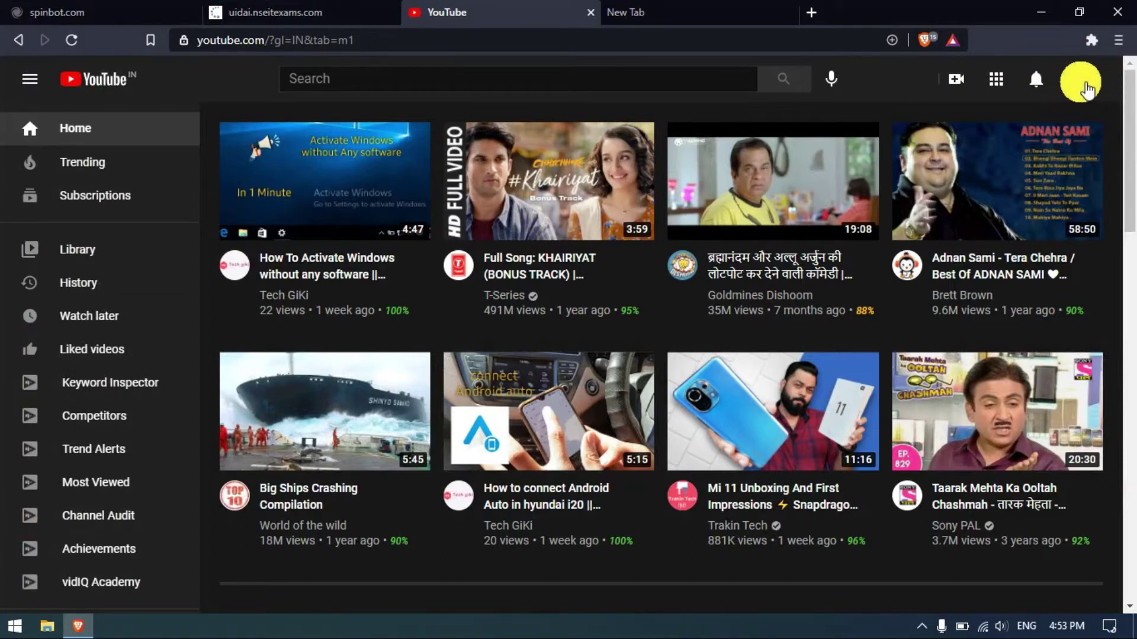
click(1081, 83)
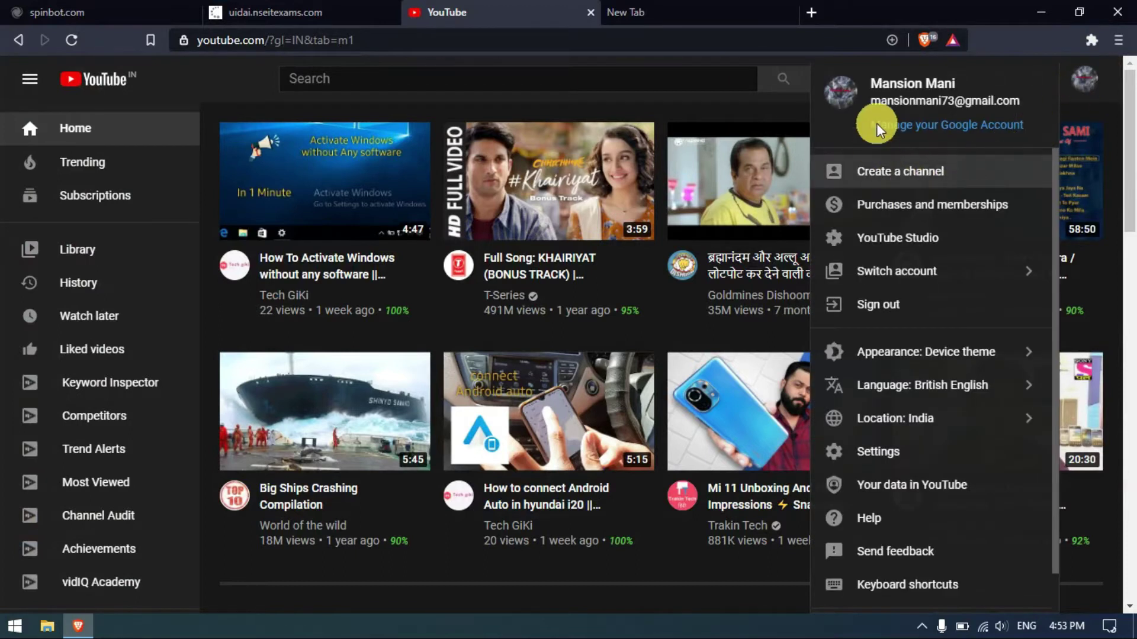
click(870, 178)
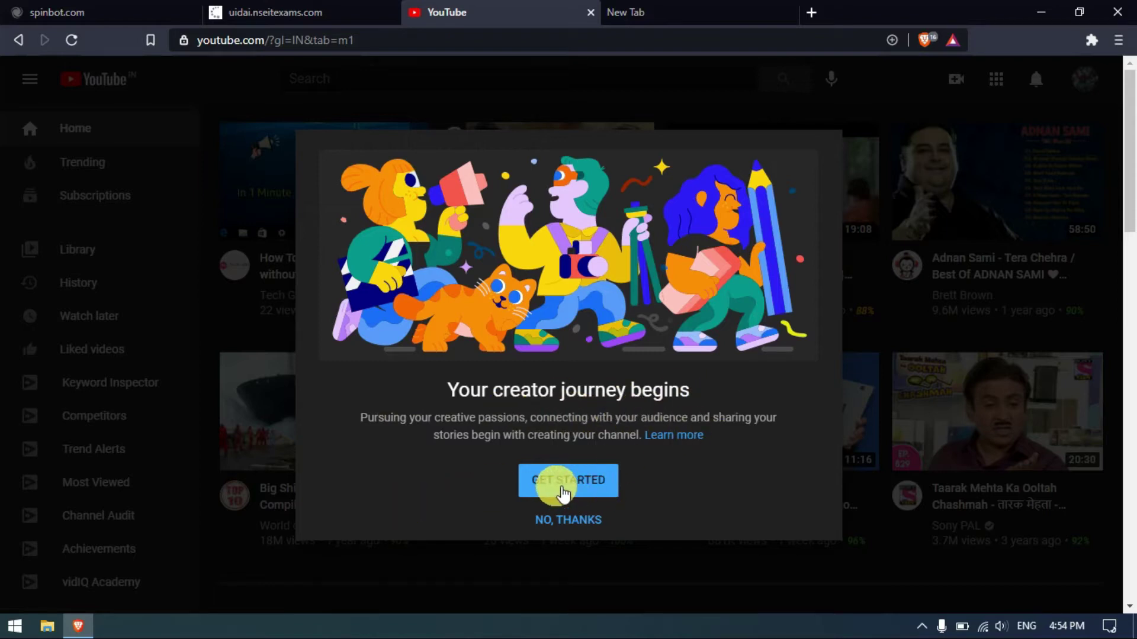
click(565, 492)
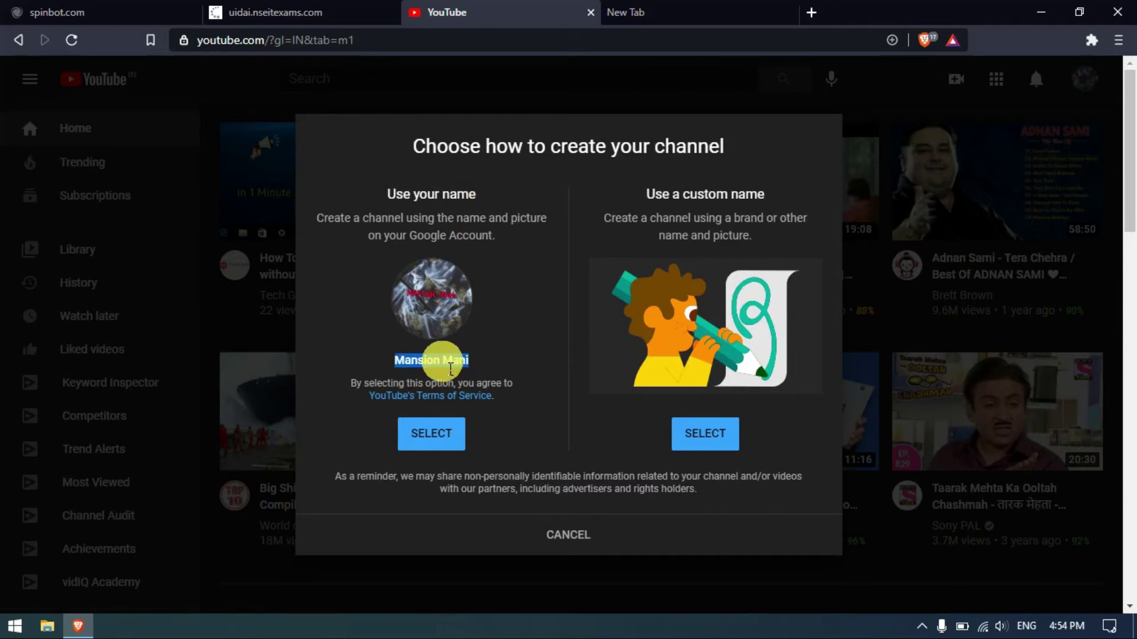
click(558, 363)
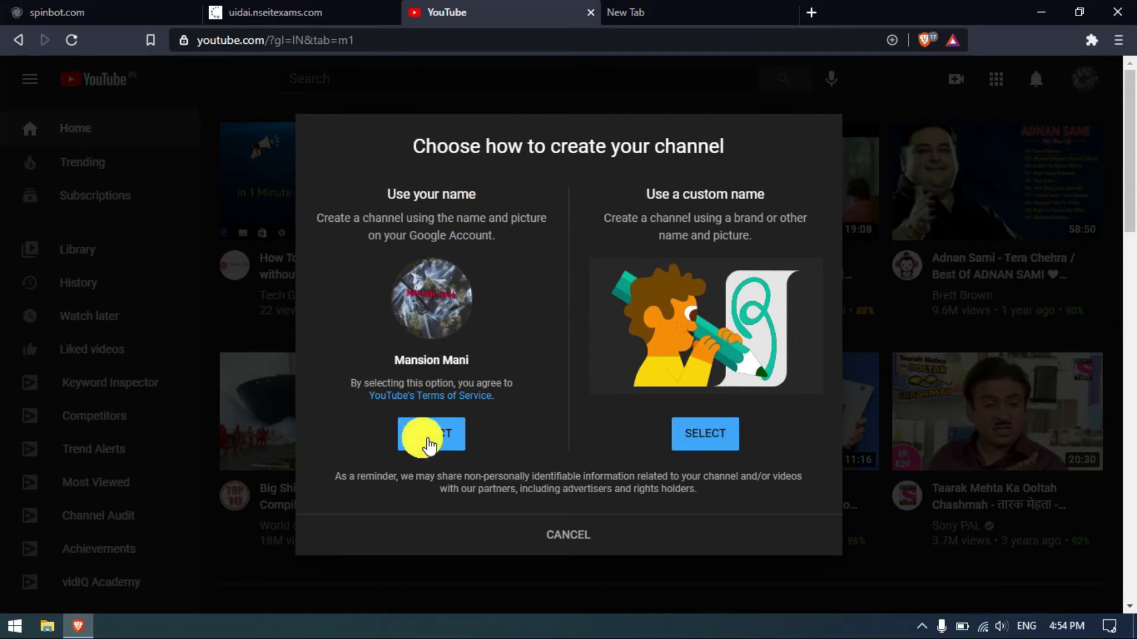
click(425, 439)
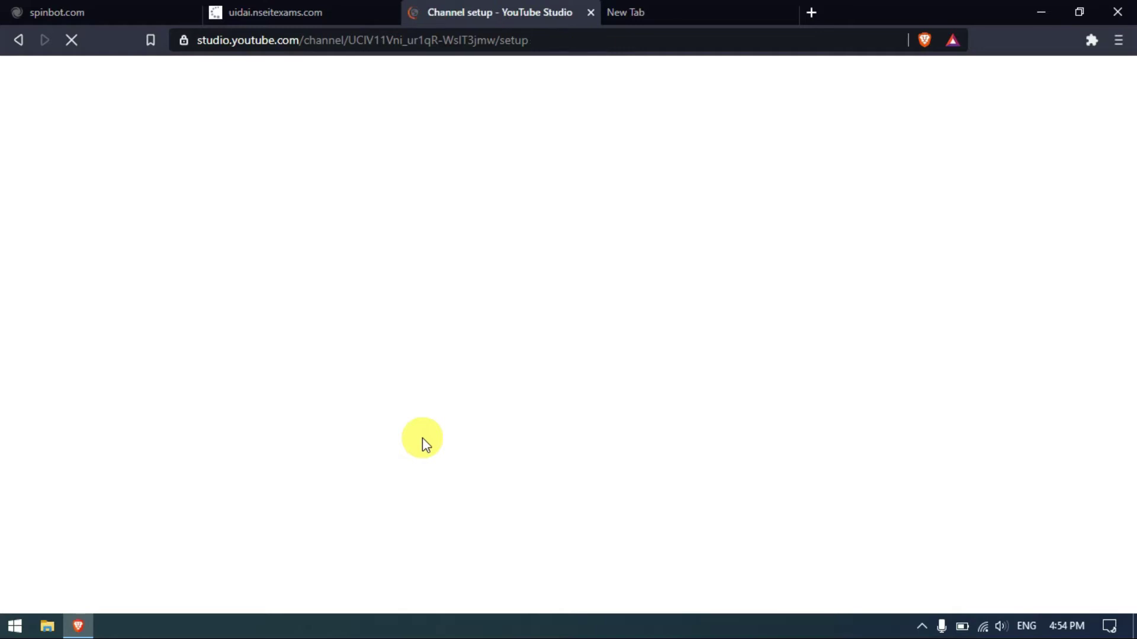
Examine the channel setup page's profile picture, channel description, custom link and social link sections.
scroll(727, 313, down, 1)
scroll(727, 314, down, 5)
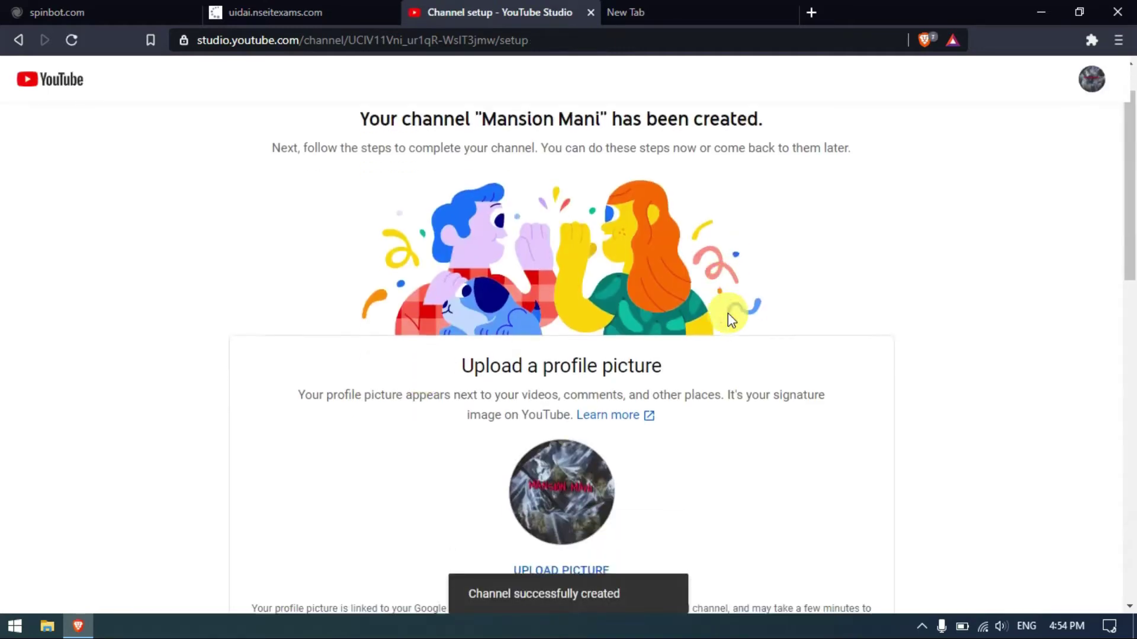
scroll(728, 314, down, 4)
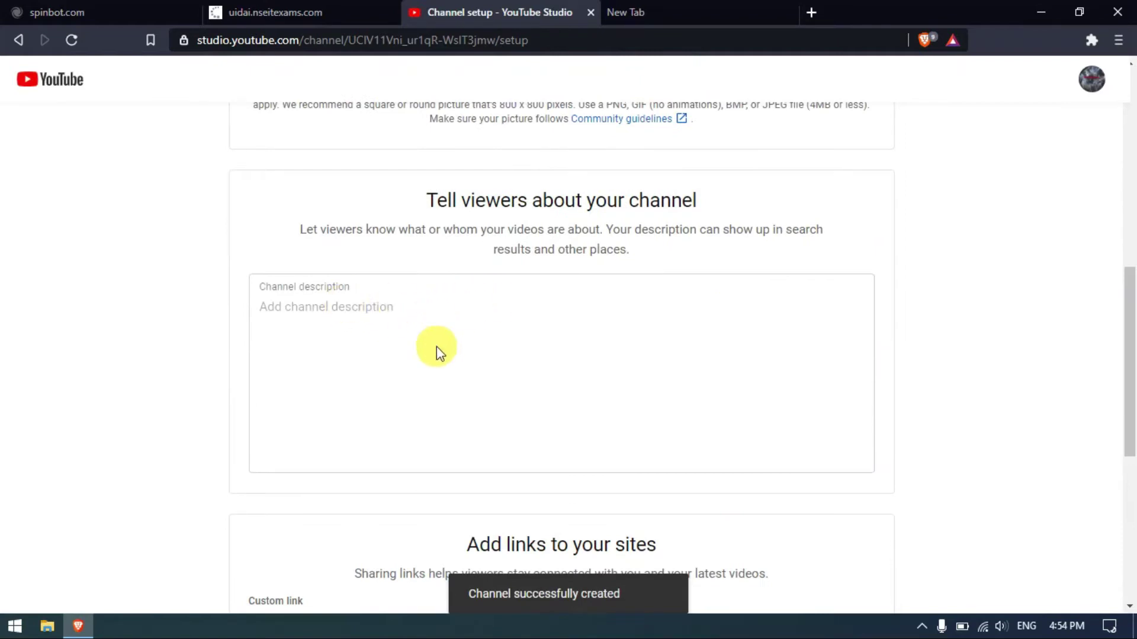
scroll(368, 368, down, 6)
scroll(363, 368, up, 6)
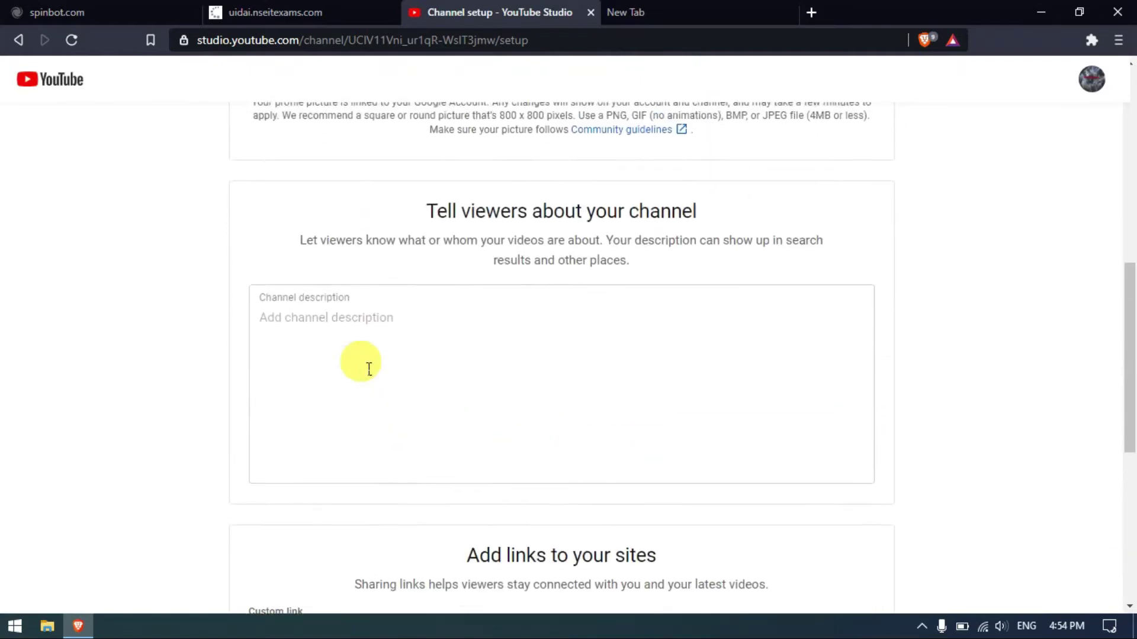
click(321, 357)
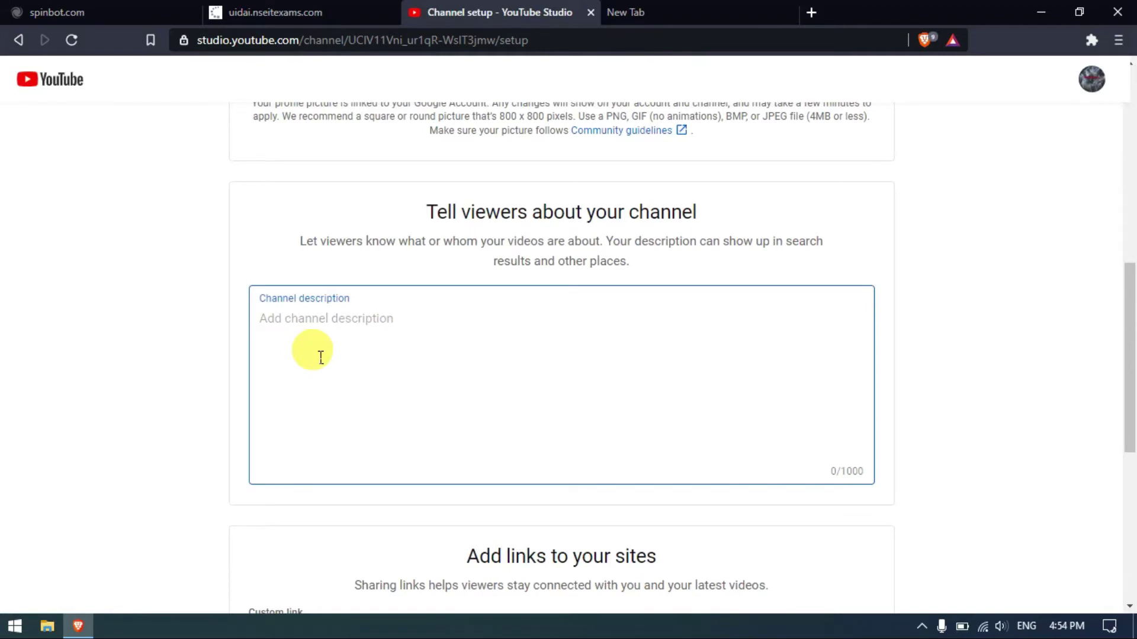
scroll(320, 357, down, 5)
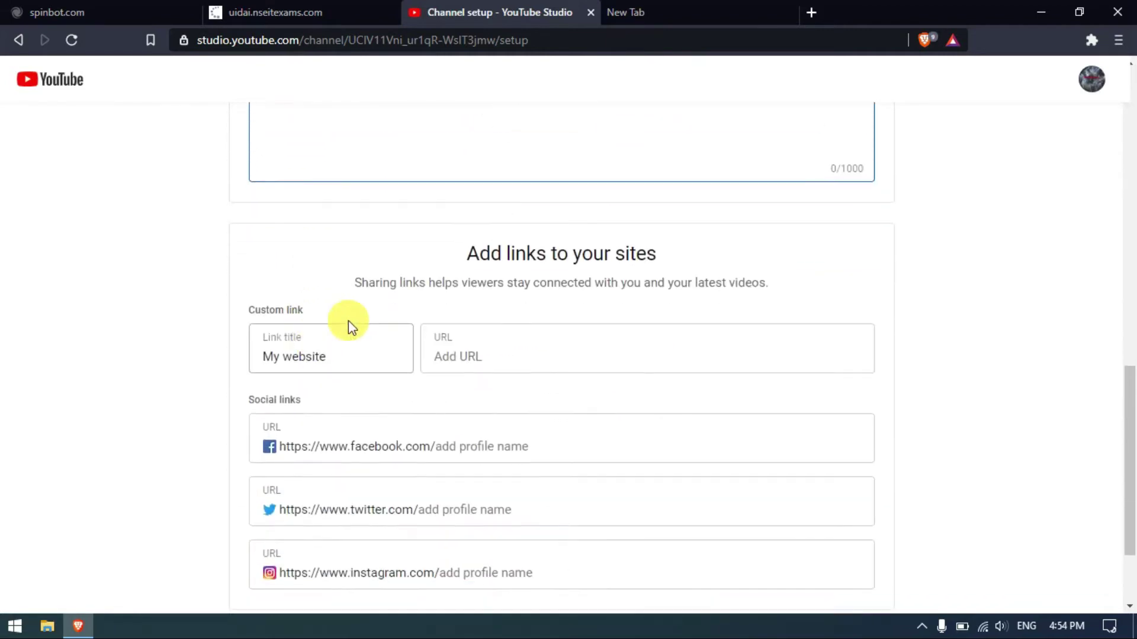
click(473, 358)
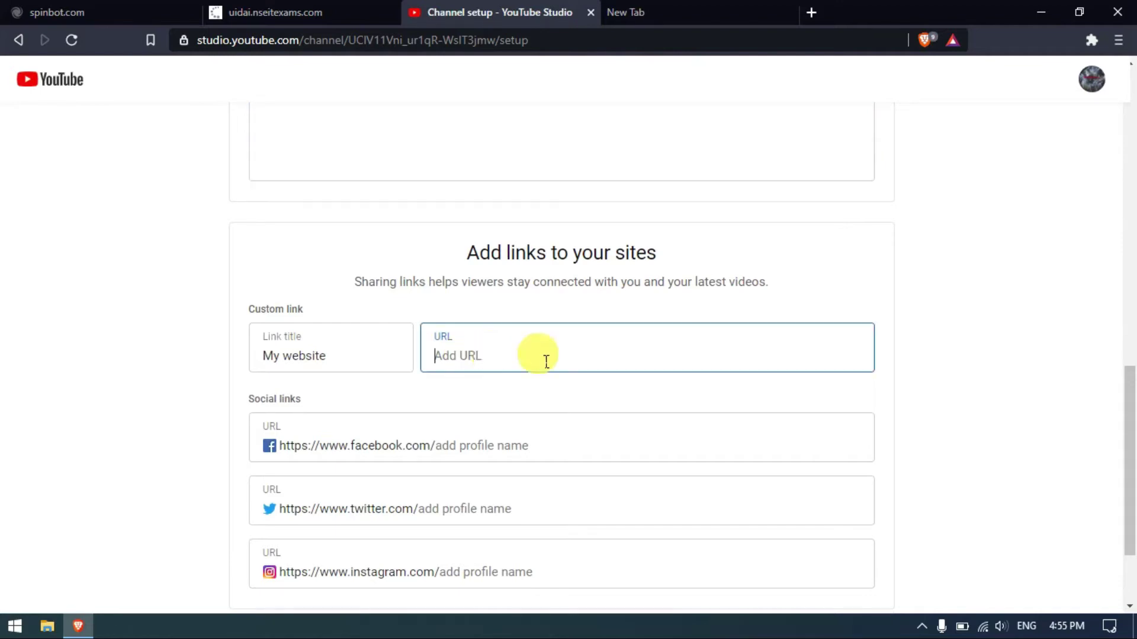
scroll(484, 327, down, 1)
scroll(482, 325, down, 2)
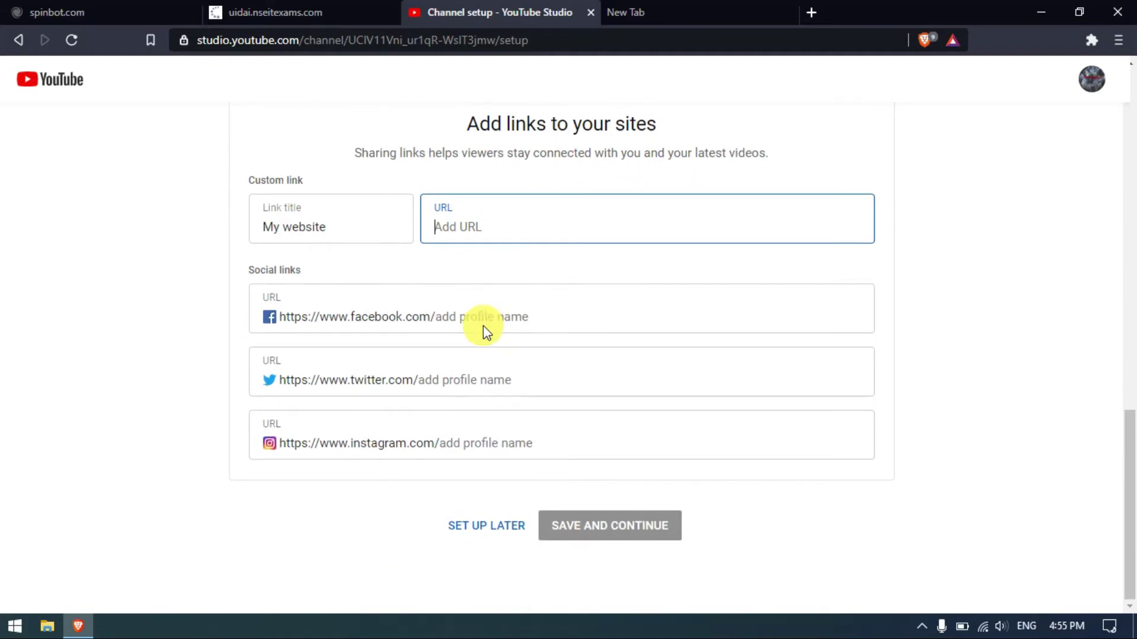
click(480, 328)
click(455, 379)
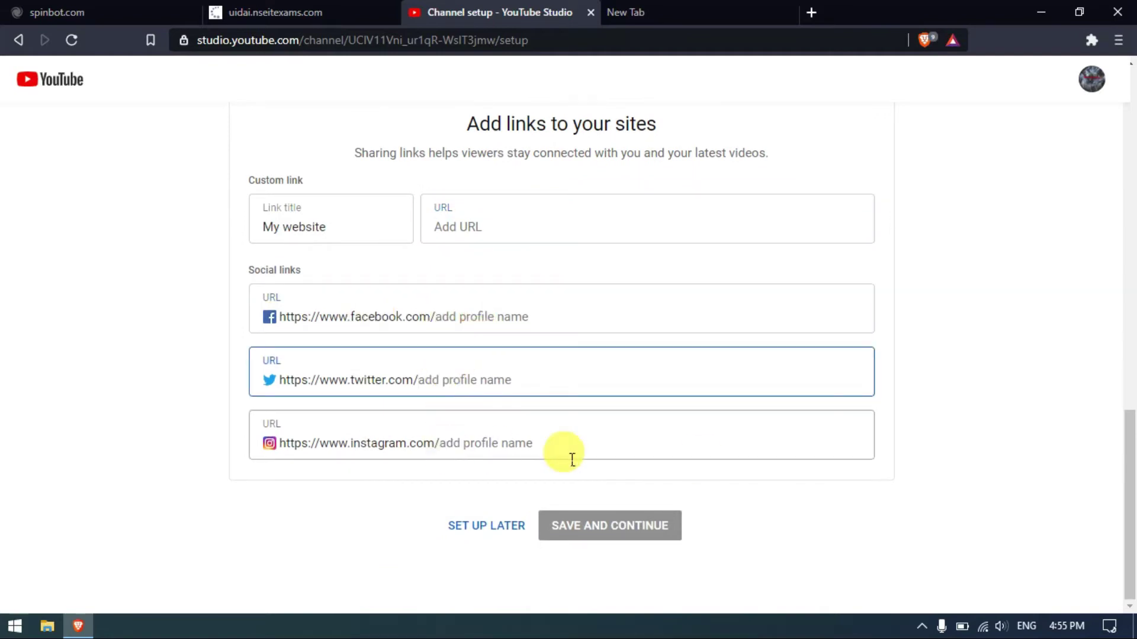
click(884, 474)
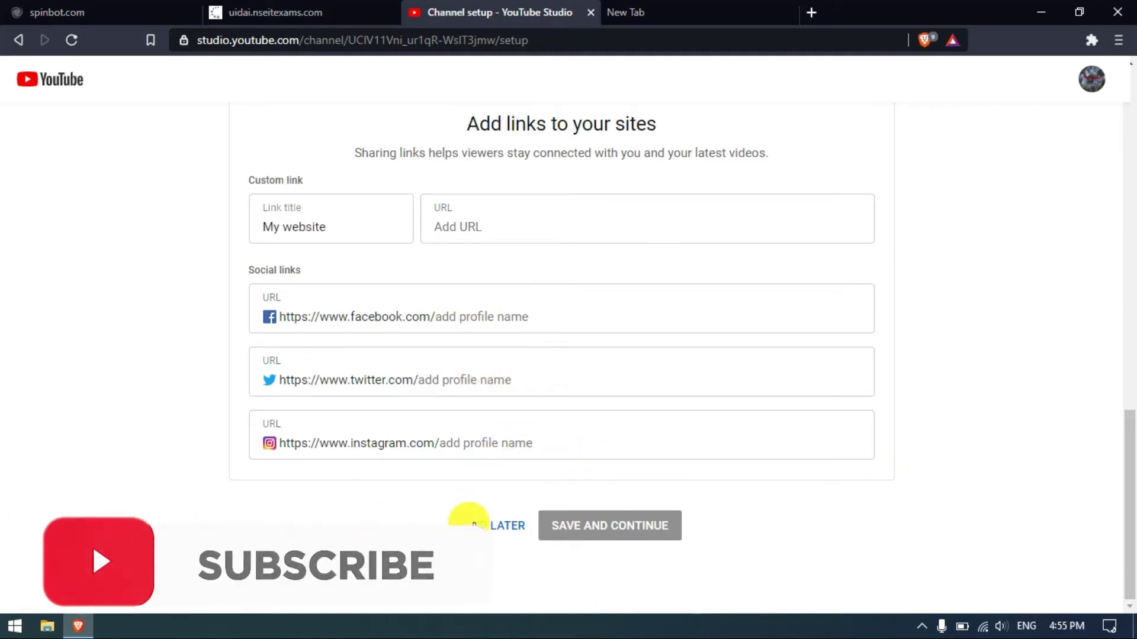
Postpone the remaining channel setup and look over the new channel's home page.
click(471, 524)
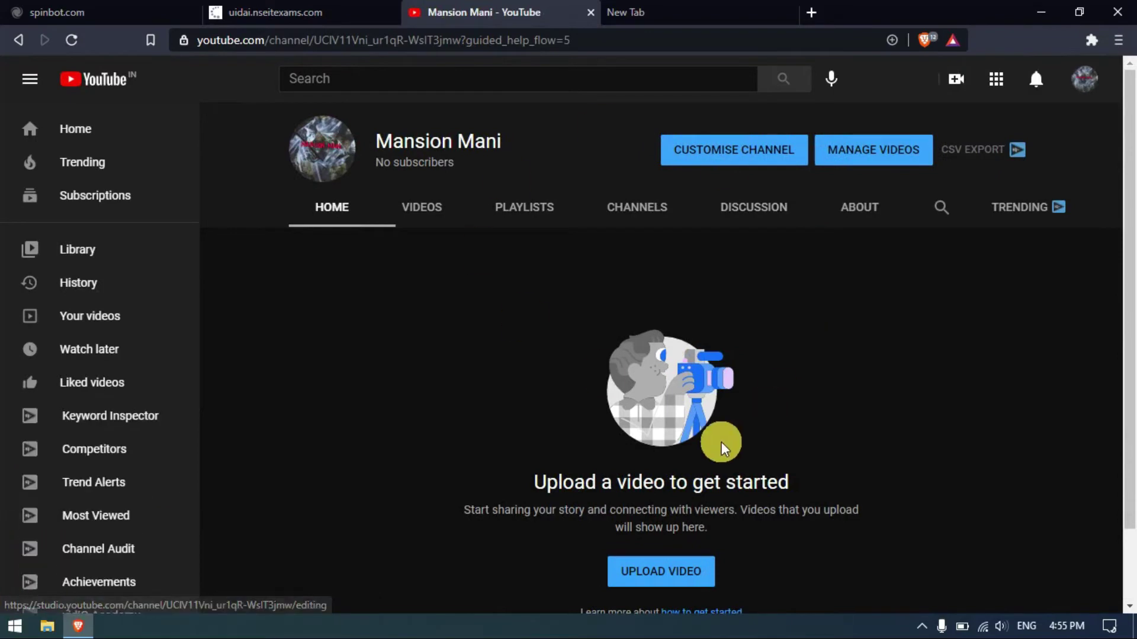
scroll(669, 453, down, 2)
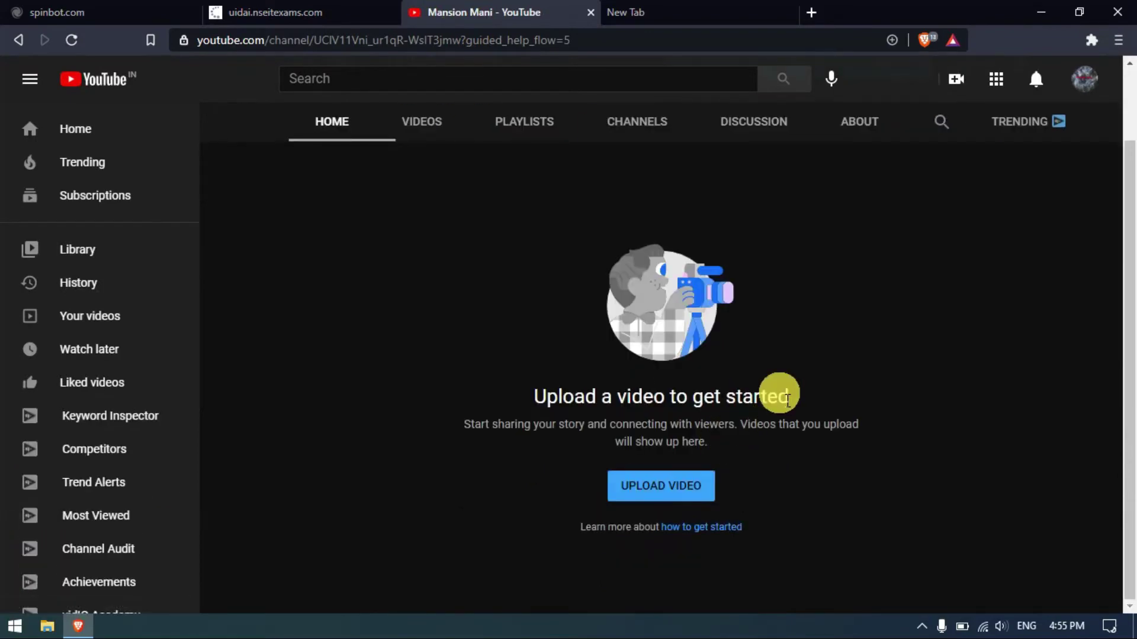
scroll(836, 342, up, 2)
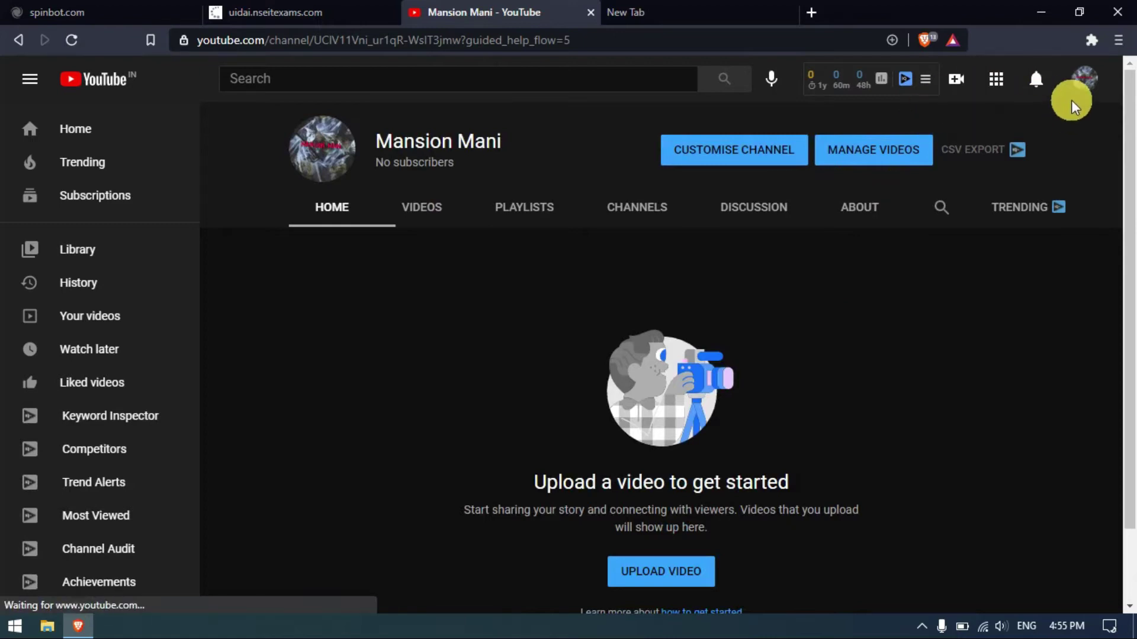
Open YouTube Studio for the new channel and dismiss its welcome messages.
click(1083, 89)
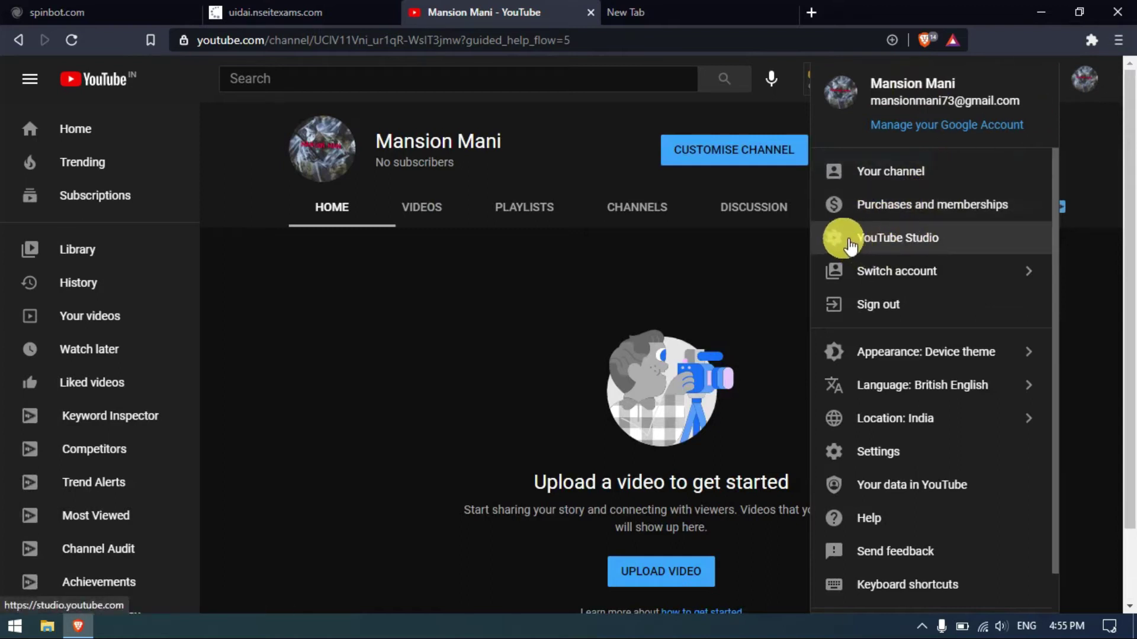
click(938, 242)
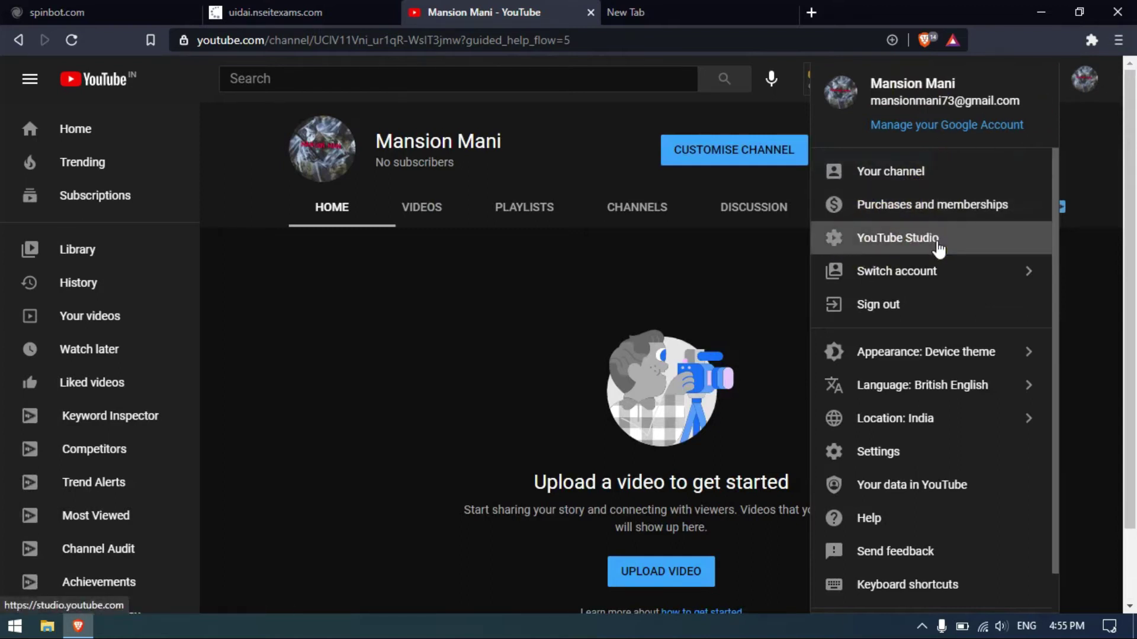
click(937, 243)
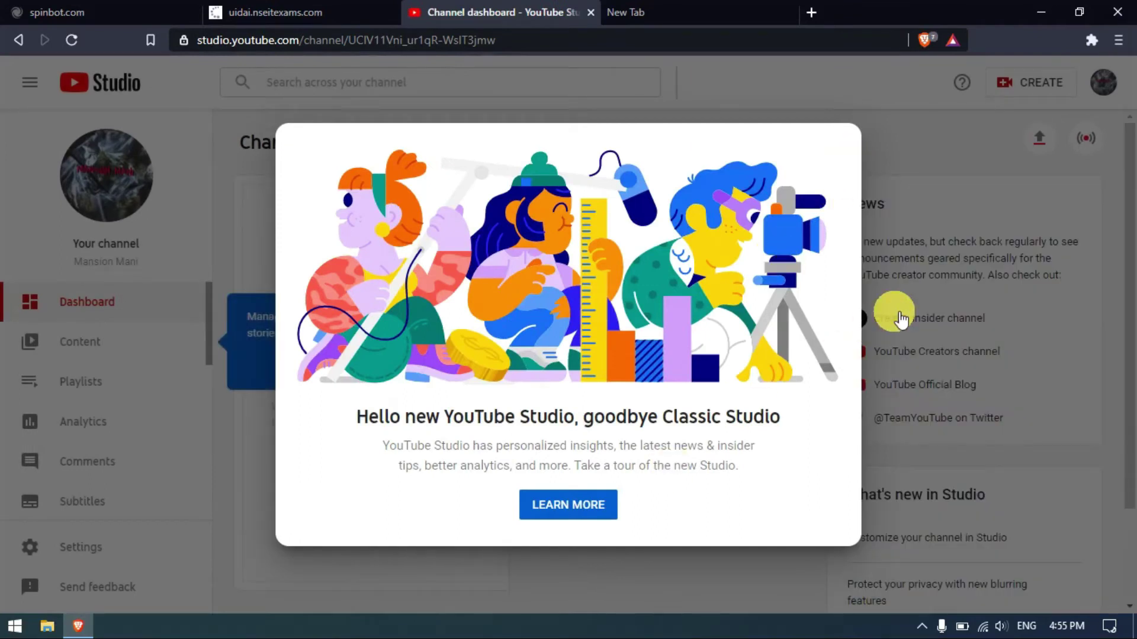
click(894, 310)
click(467, 366)
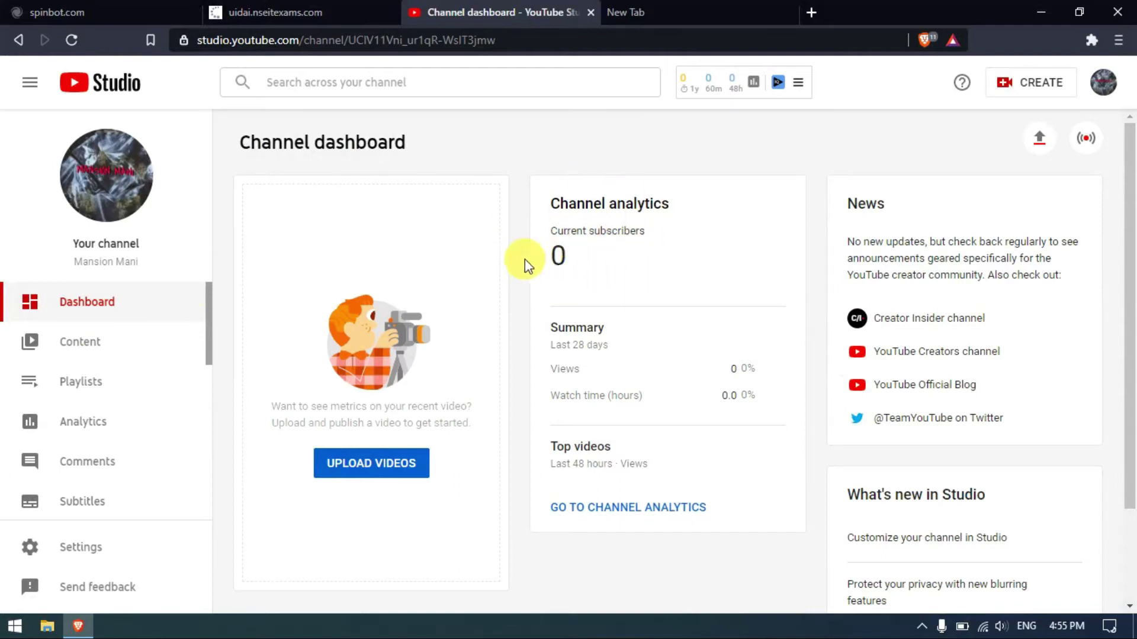
Examine the channel dashboard's analytics and upload areas, and view the video upload dialog without selecting files.
drag(609, 274, 568, 237)
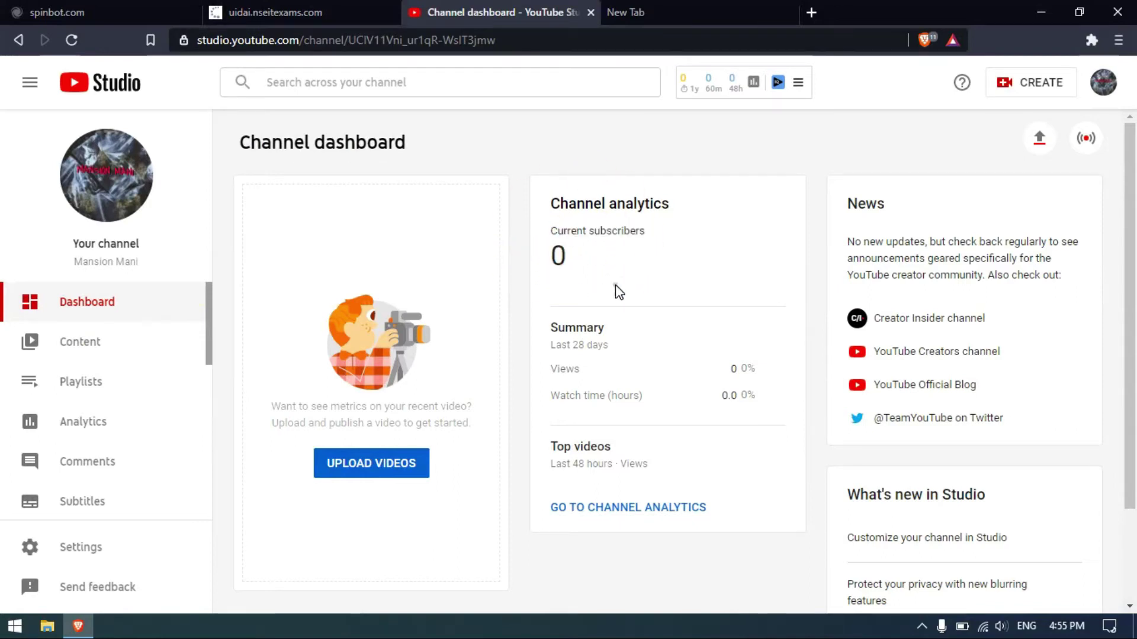
scroll(652, 378, down, 2)
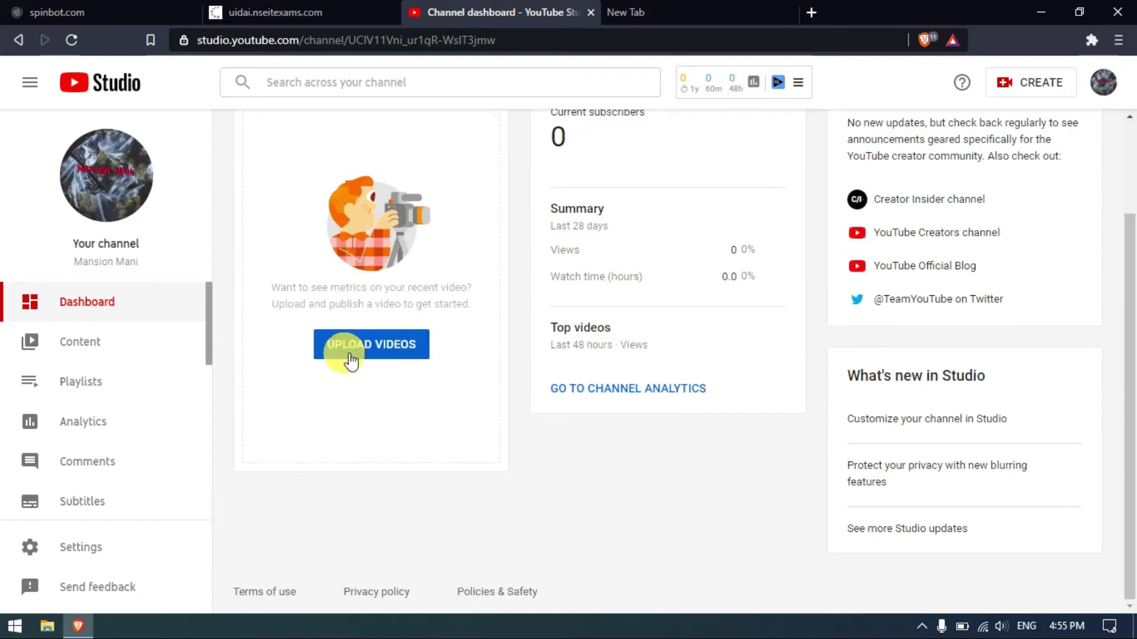
scroll(249, 364, up, 2)
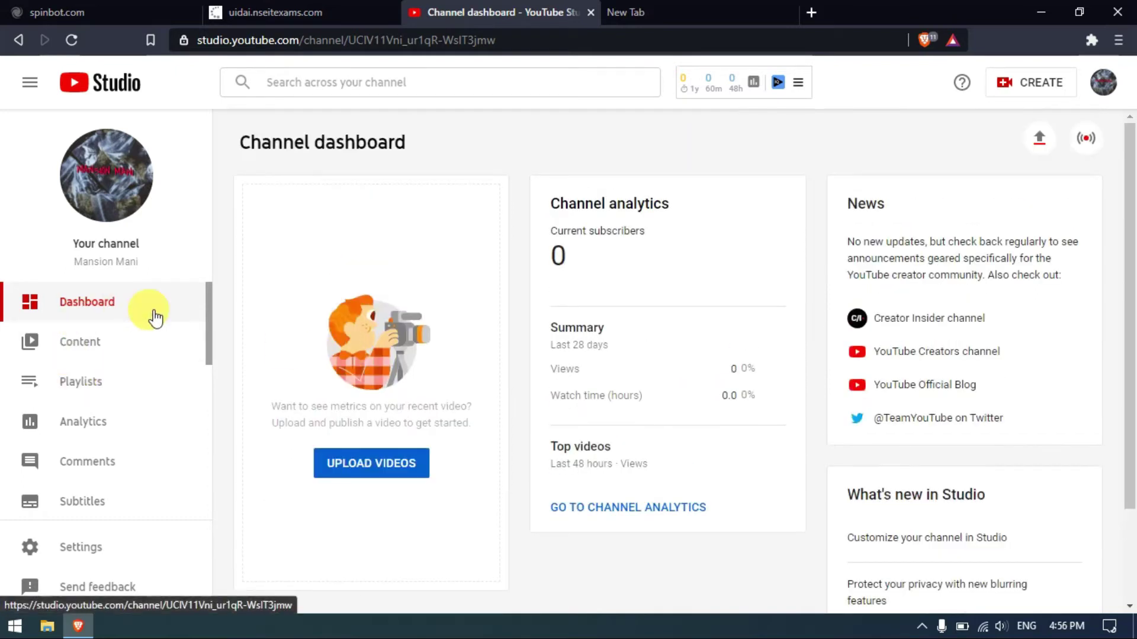
scroll(465, 348, down, 2)
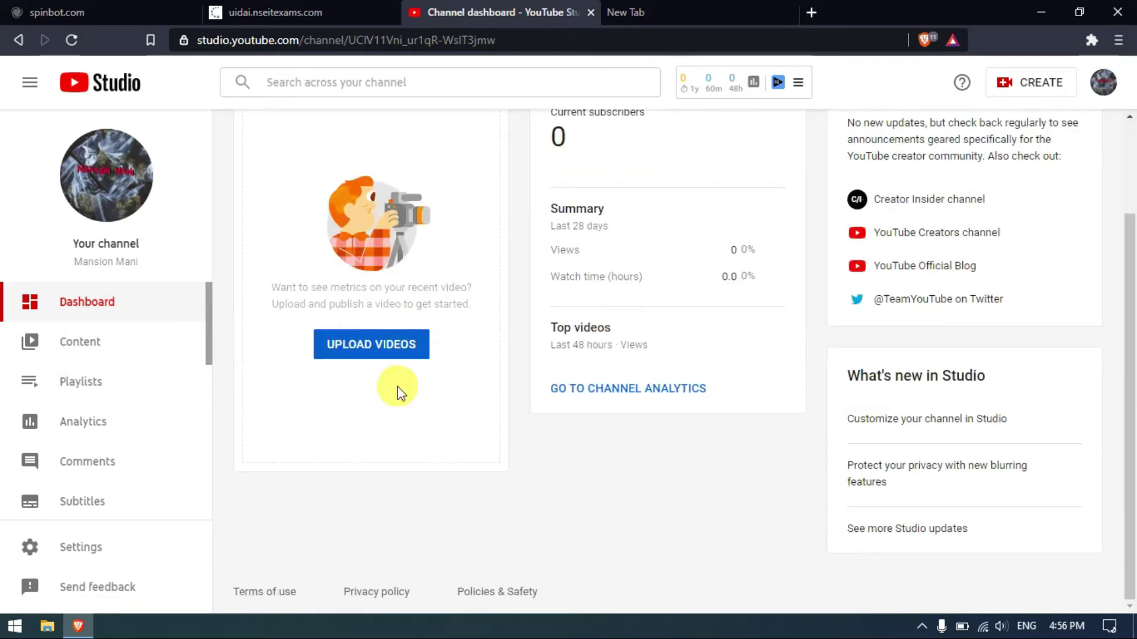
scroll(456, 347, up, 2)
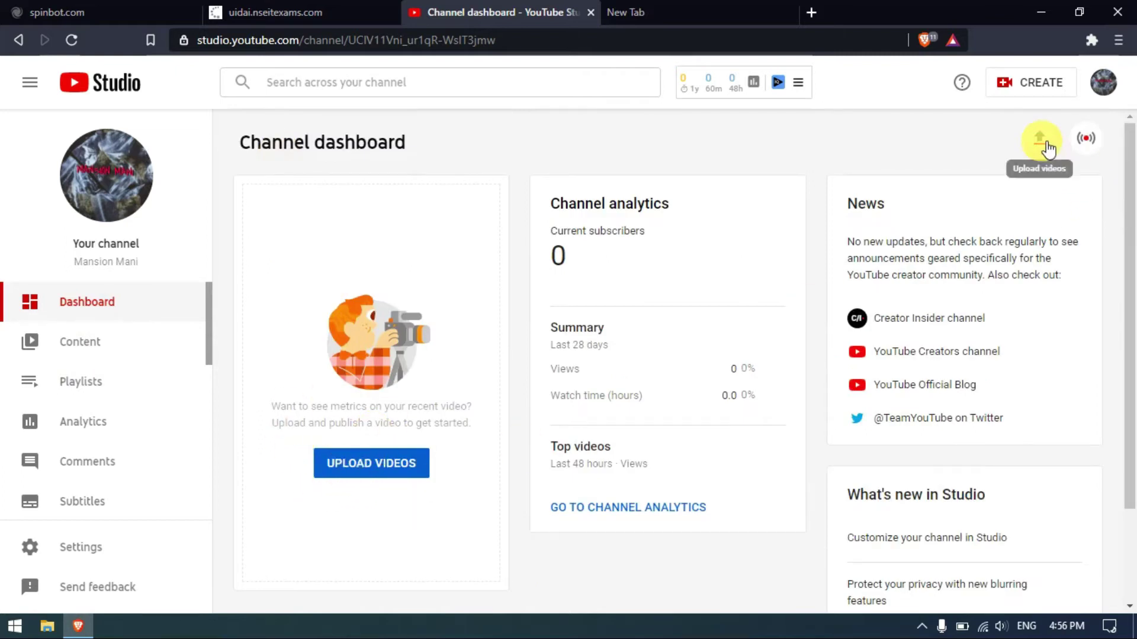
click(1042, 147)
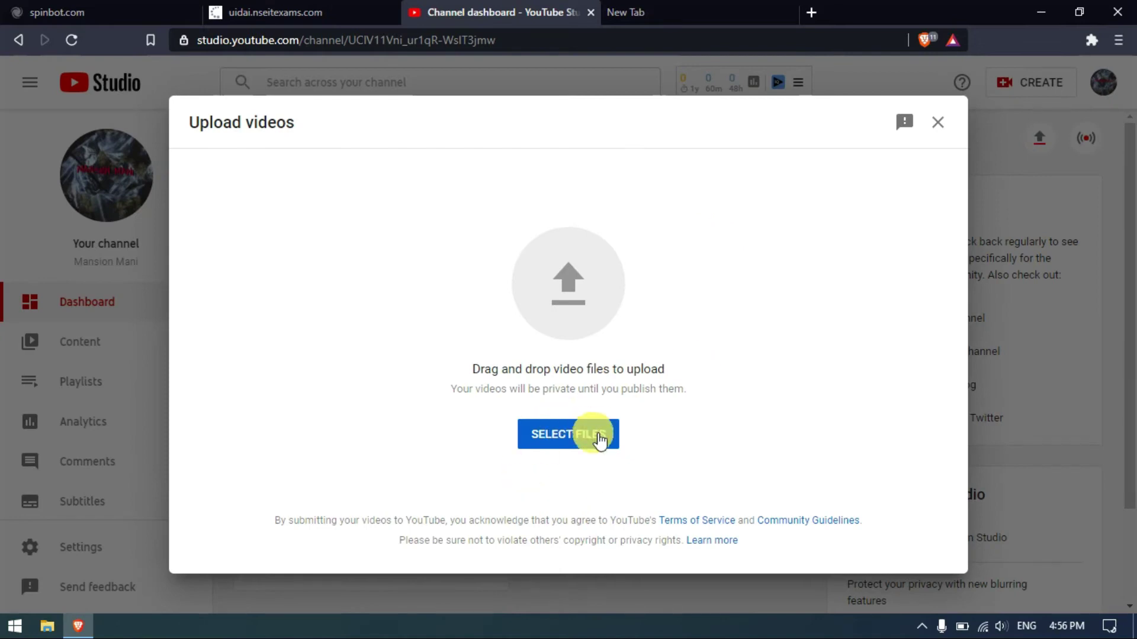
click(939, 122)
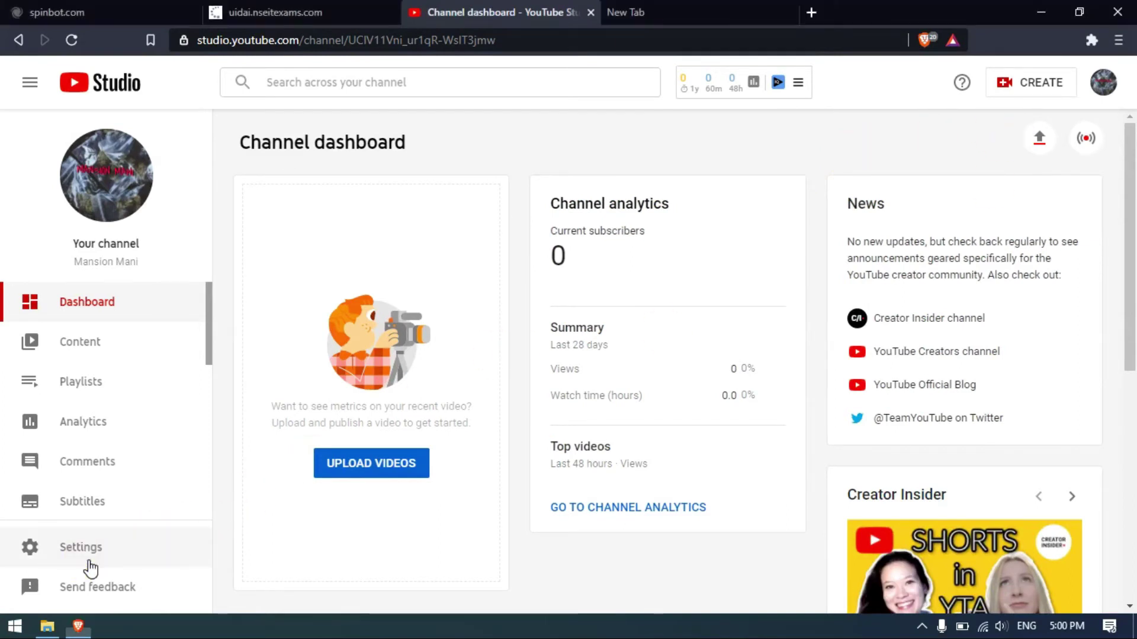
Open the channel settings and look over the basic info's country of residence and keywords fields.
click(89, 564)
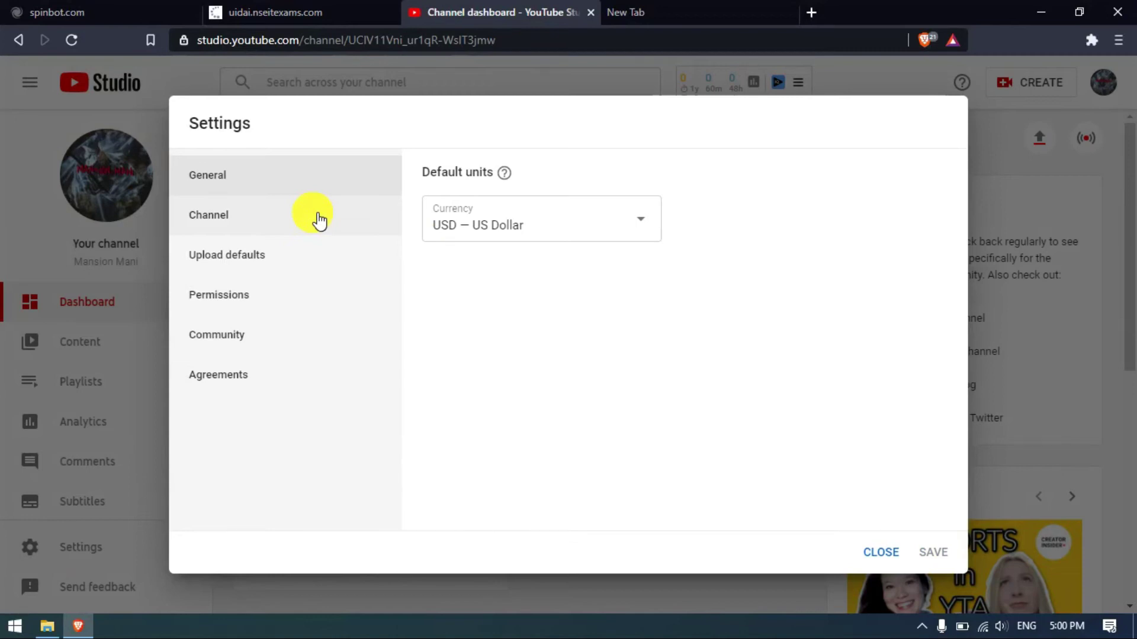
click(319, 220)
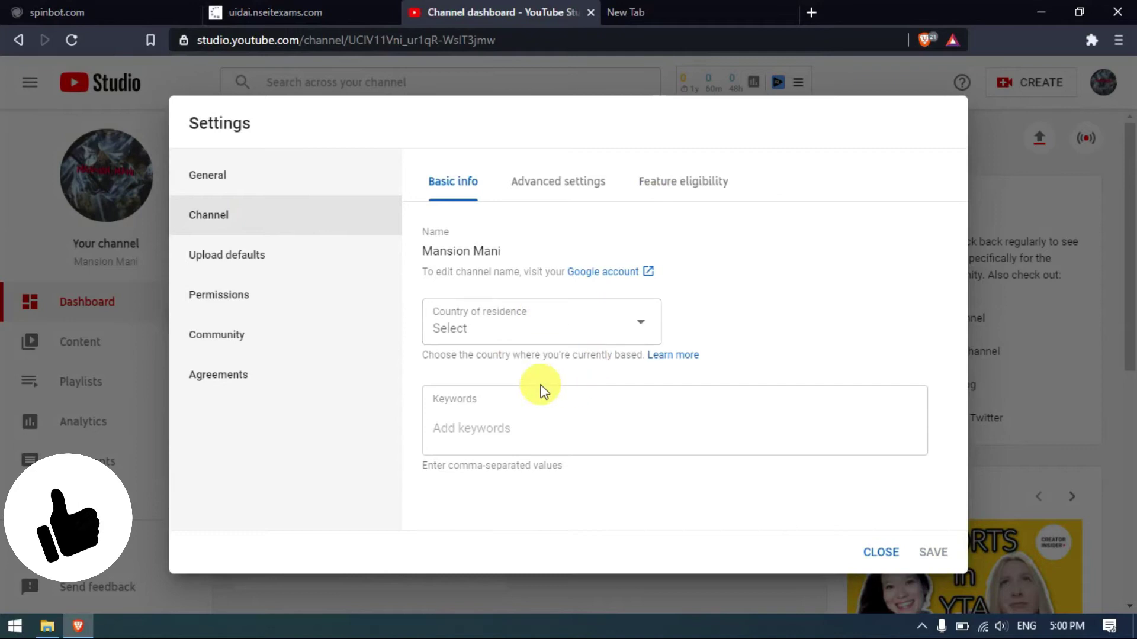
click(461, 443)
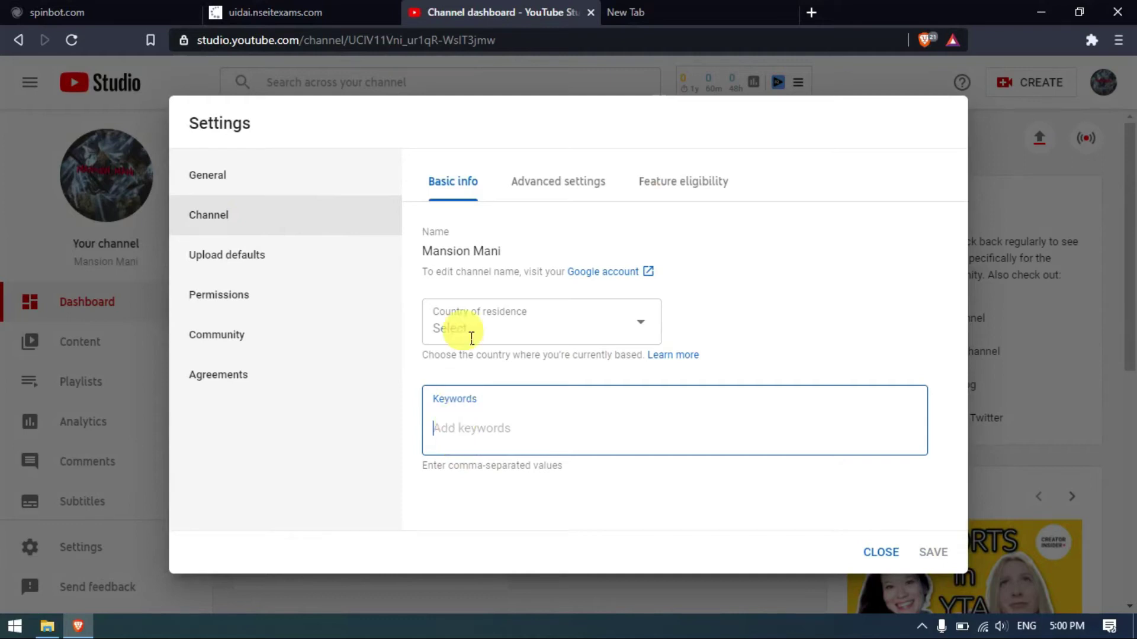
Review the channel's advanced settings and turn off displaying the number of people subscribed to the channel.
click(524, 202)
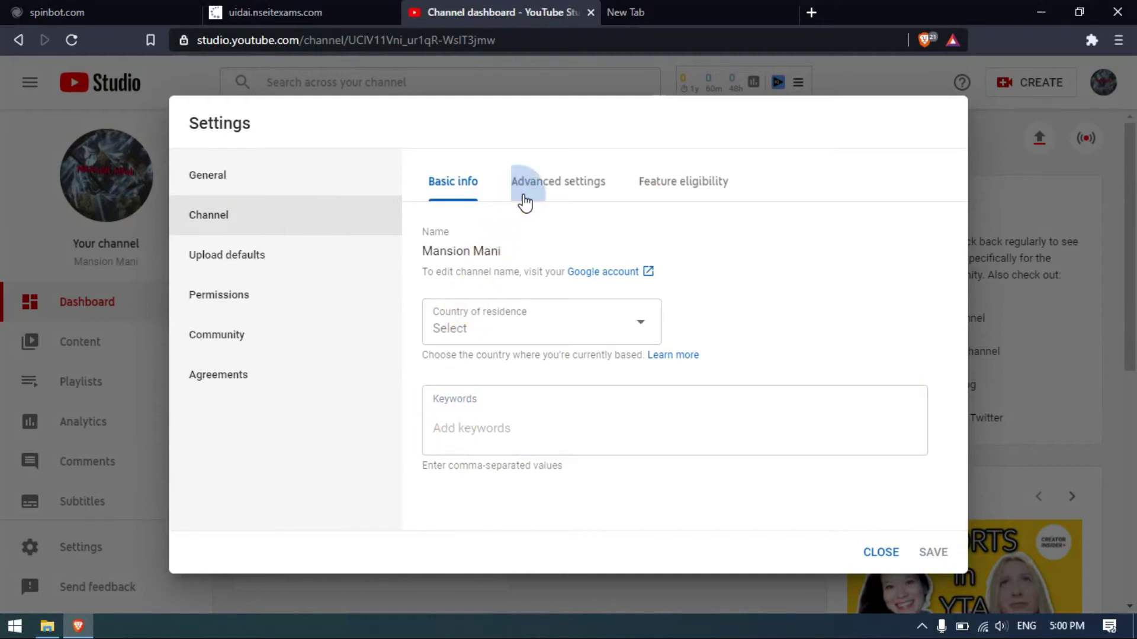
scroll(518, 331, down, 1)
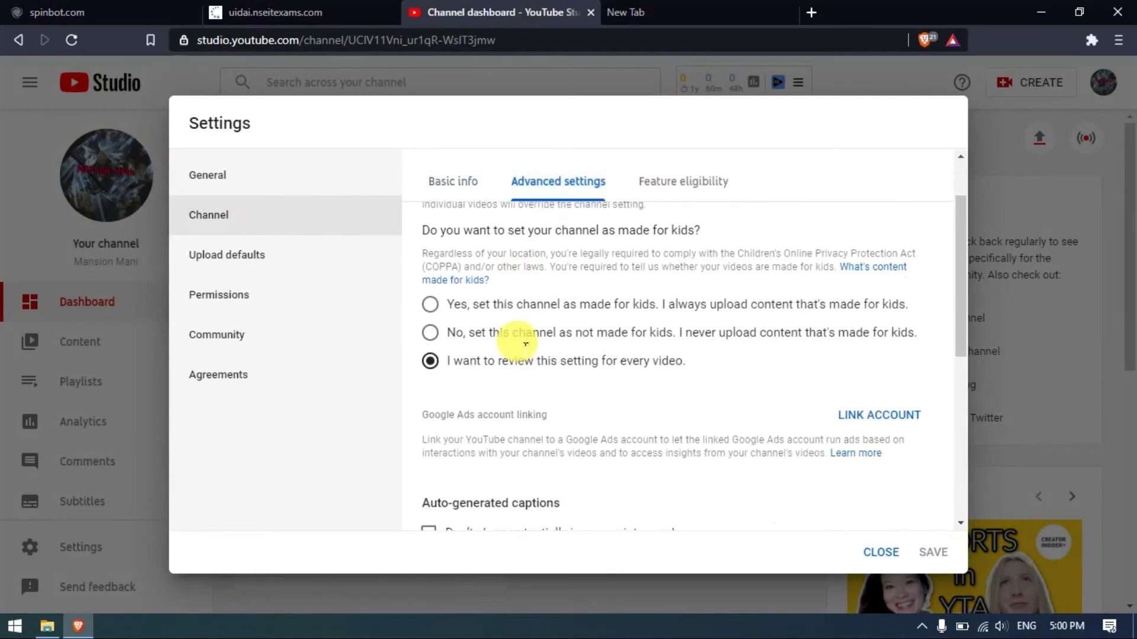
scroll(491, 272, up, 1)
scroll(515, 367, down, 3)
scroll(510, 385, up, 3)
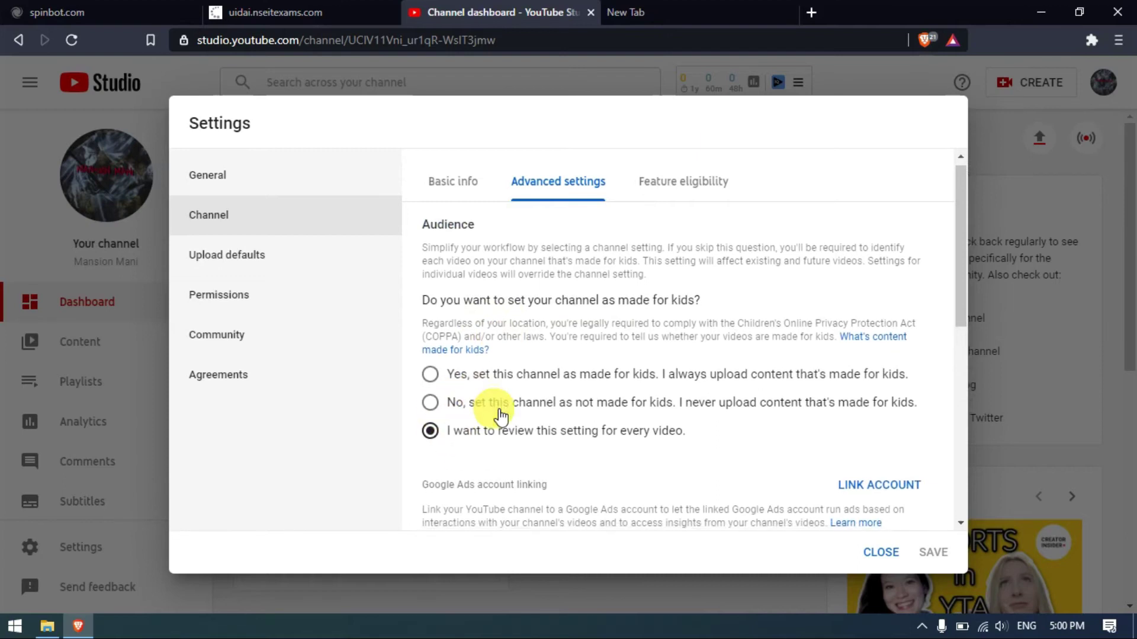
scroll(500, 416, down, 2)
scroll(501, 416, down, 4)
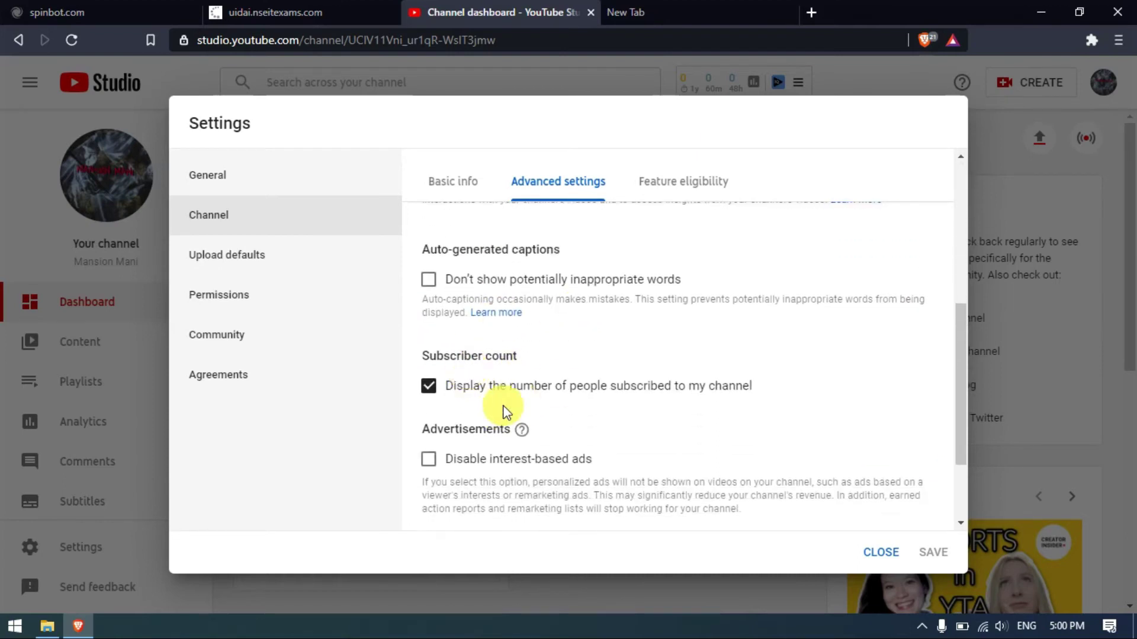
click(429, 386)
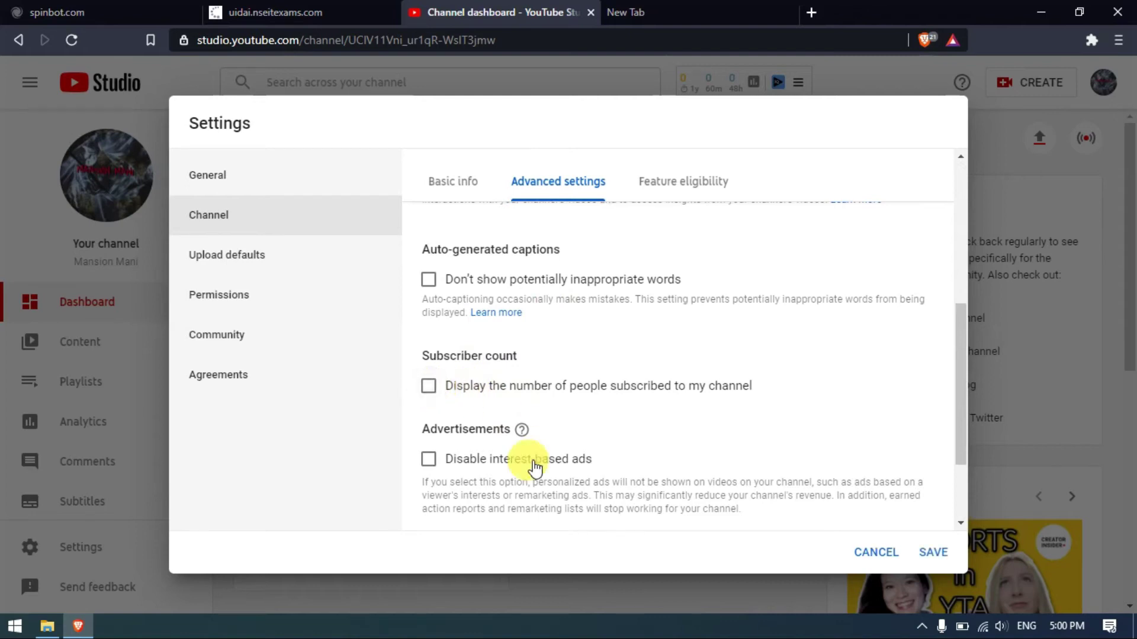
scroll(533, 464, down, 2)
scroll(521, 460, down, 2)
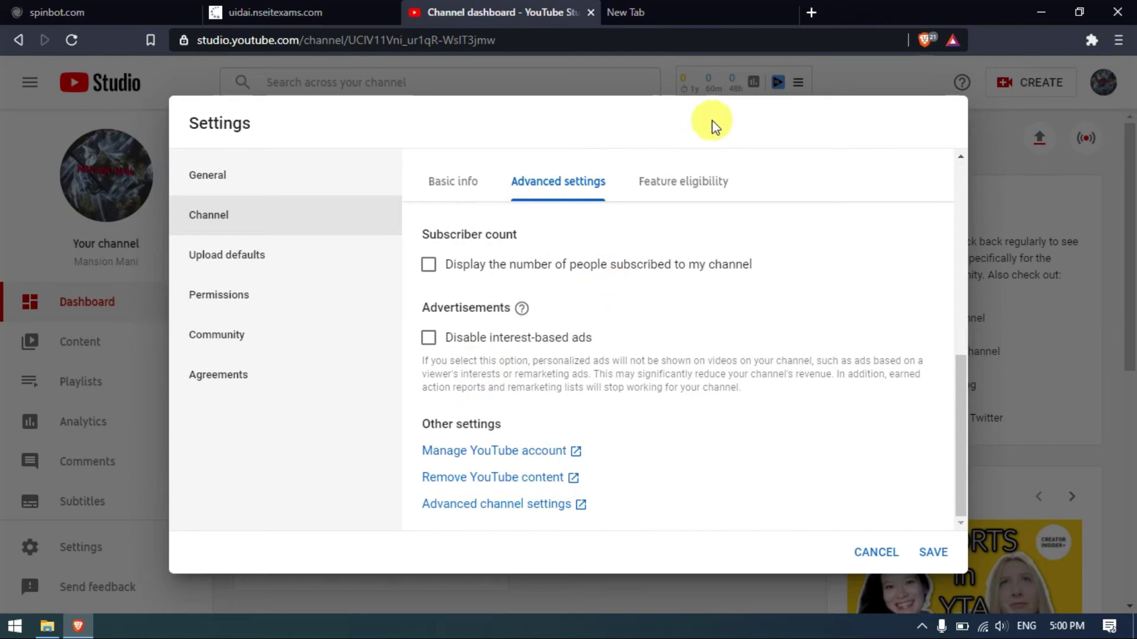
Examine the channel's feature eligibility, expanding the default features and the features that require phone verification.
click(676, 185)
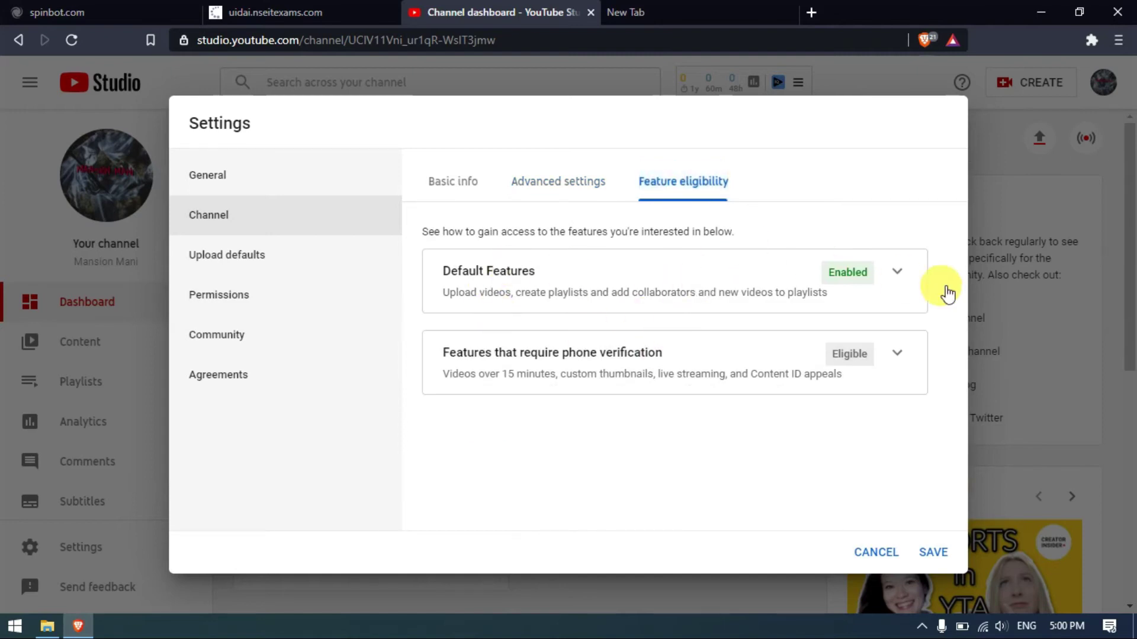
click(897, 277)
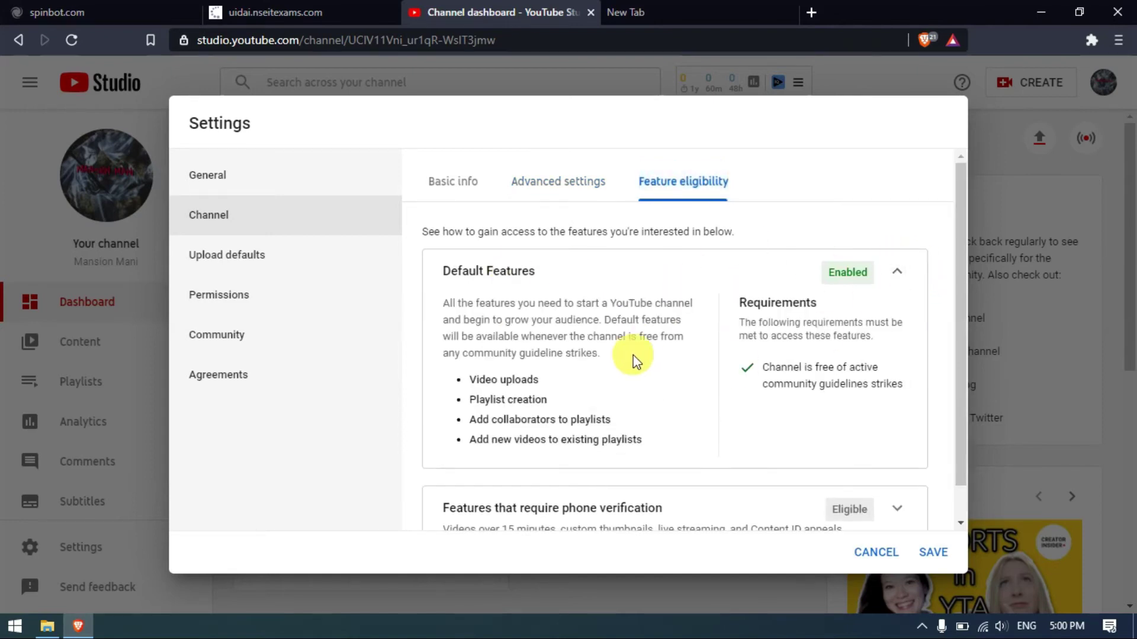
click(897, 273)
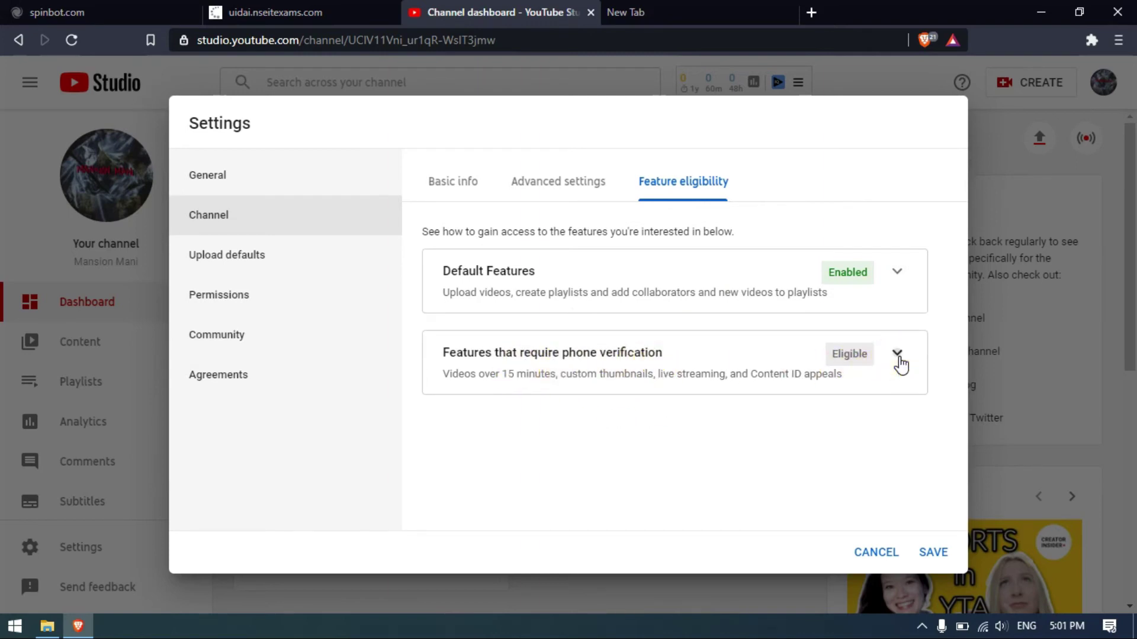
scroll(602, 426, down, 2)
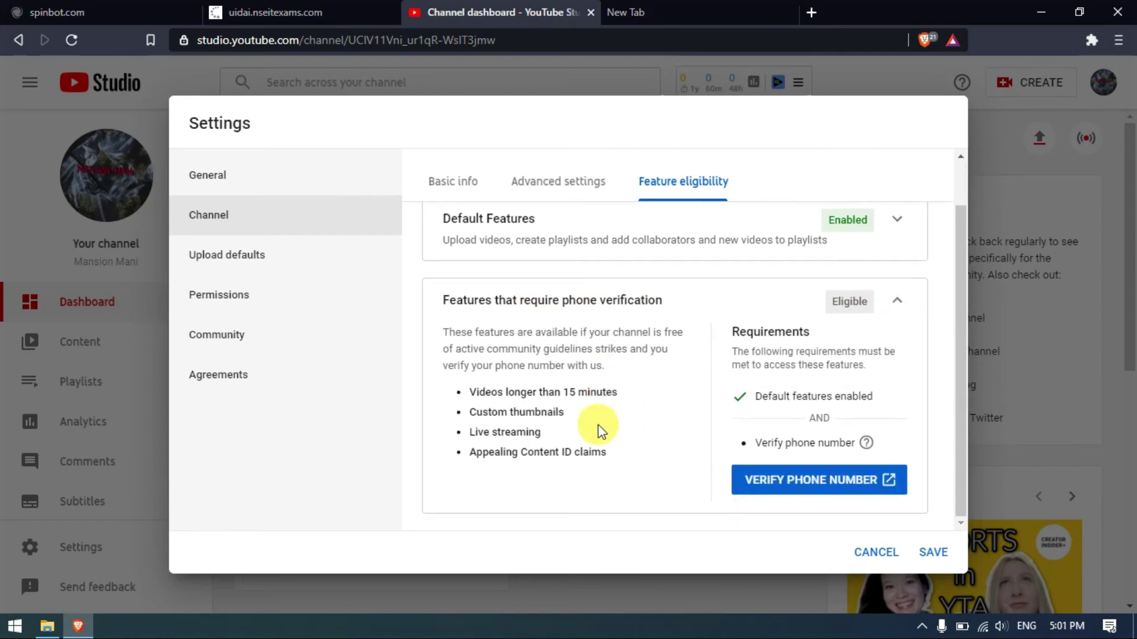
drag(470, 392, 644, 396)
click(636, 403)
drag(564, 413, 460, 411)
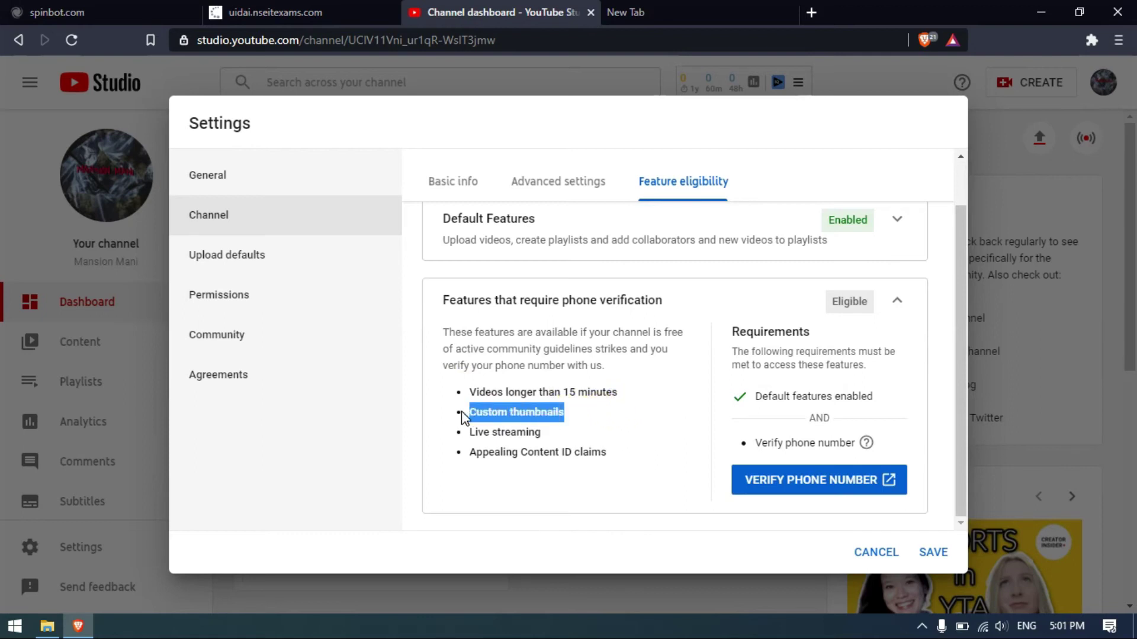
click(533, 447)
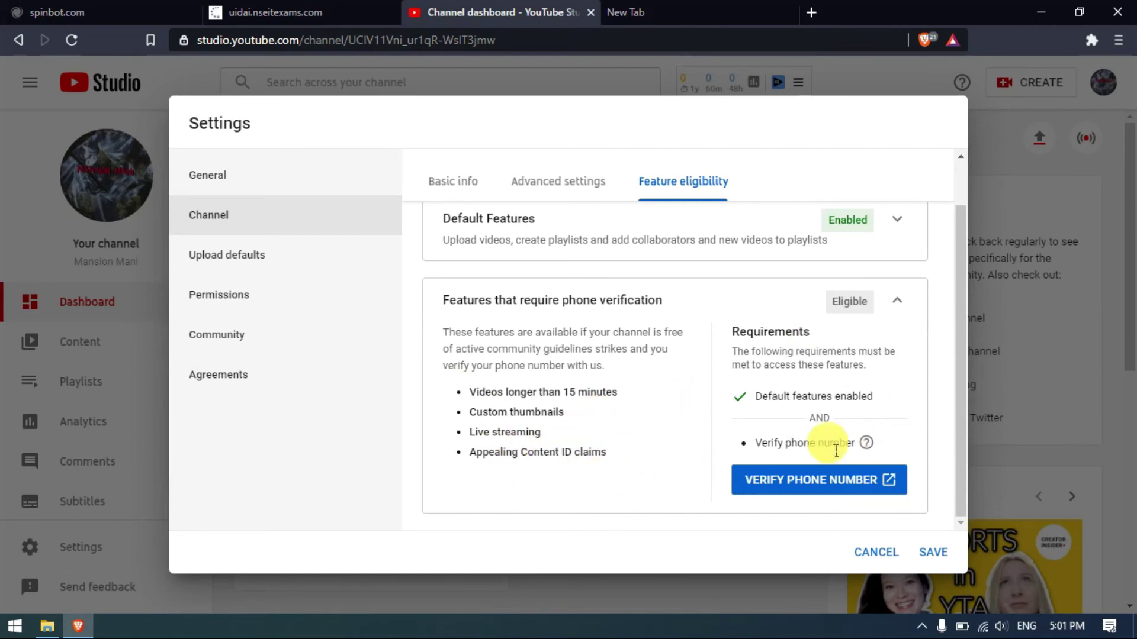
Start phone verification for the channel, choosing to receive the code by text message, and submit the phone number.
click(822, 483)
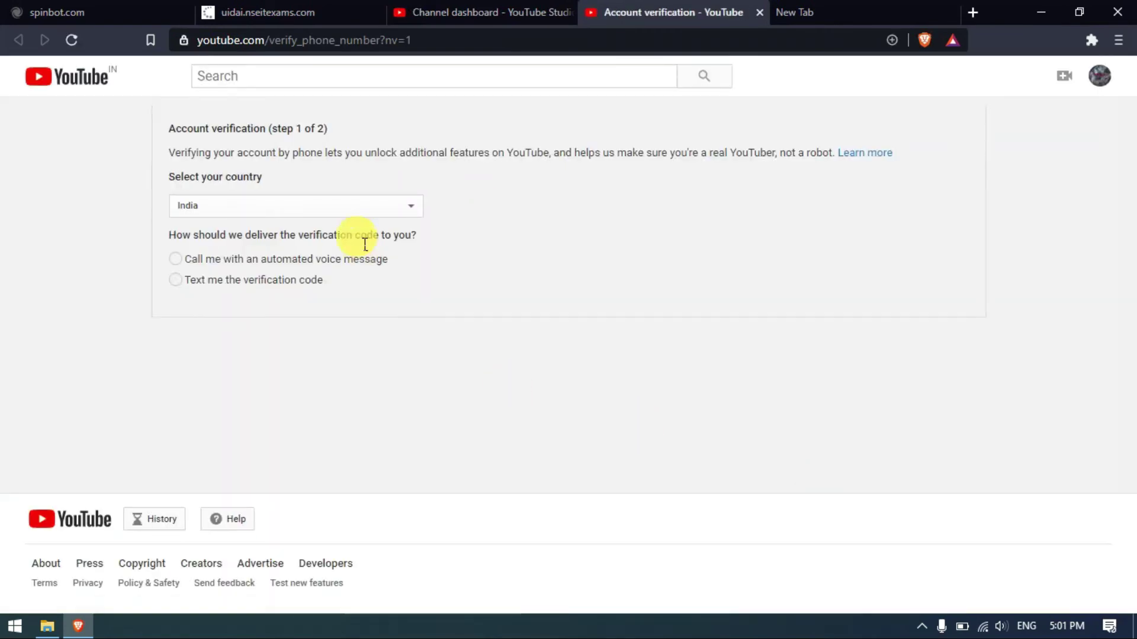
click(203, 280)
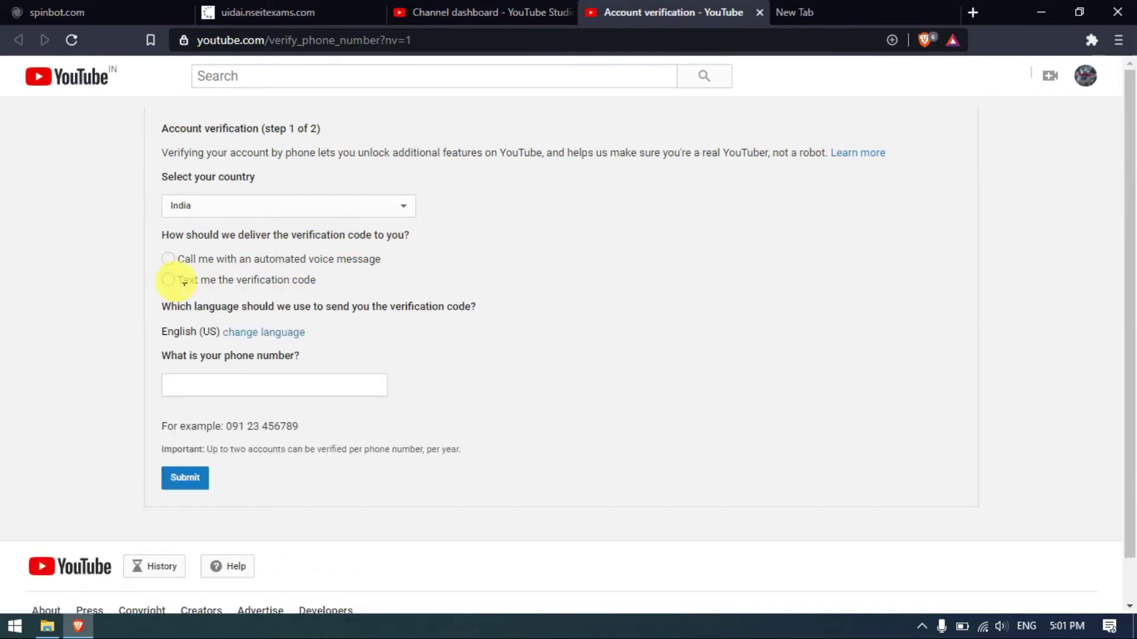
click(237, 385)
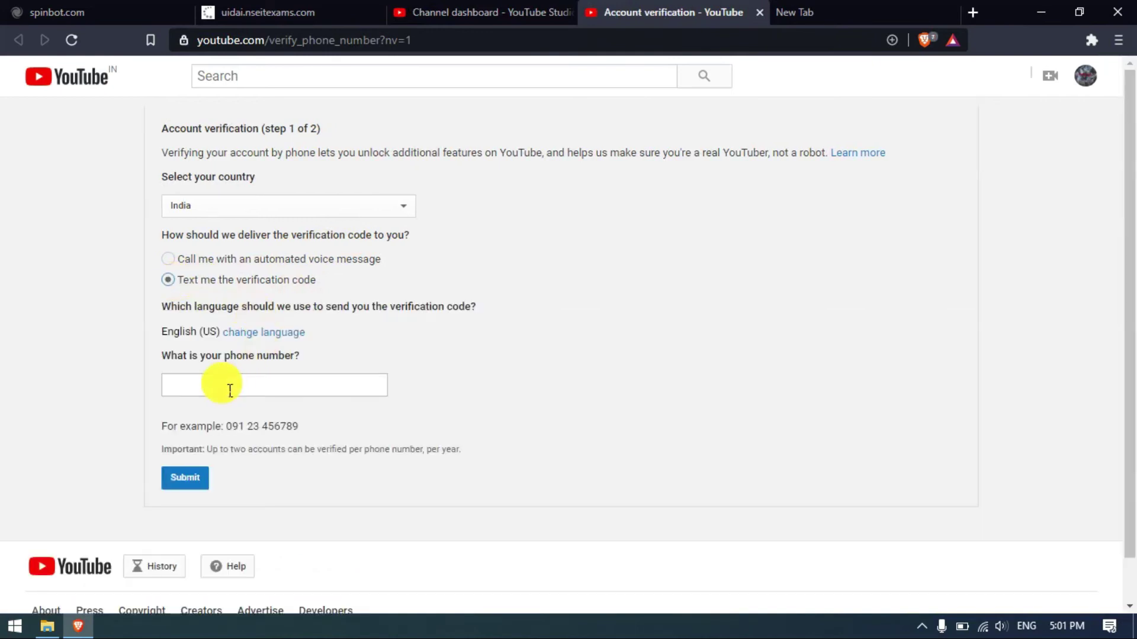
click(228, 389)
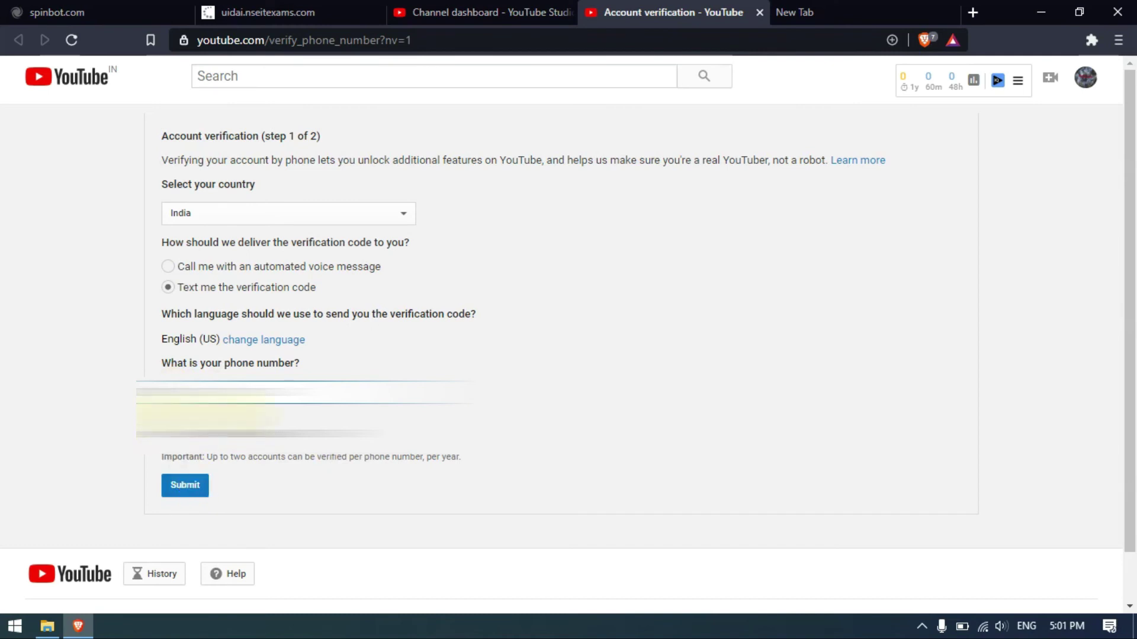
click(191, 484)
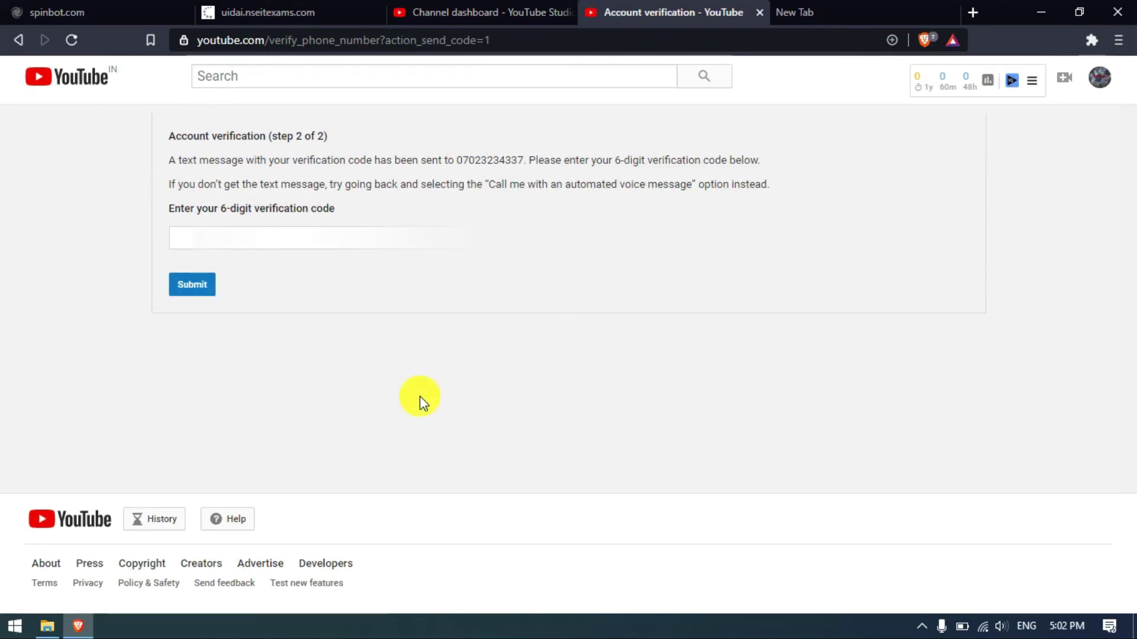
Enter the received 6-digit verification code and submit it to verify the account.
click(320, 238)
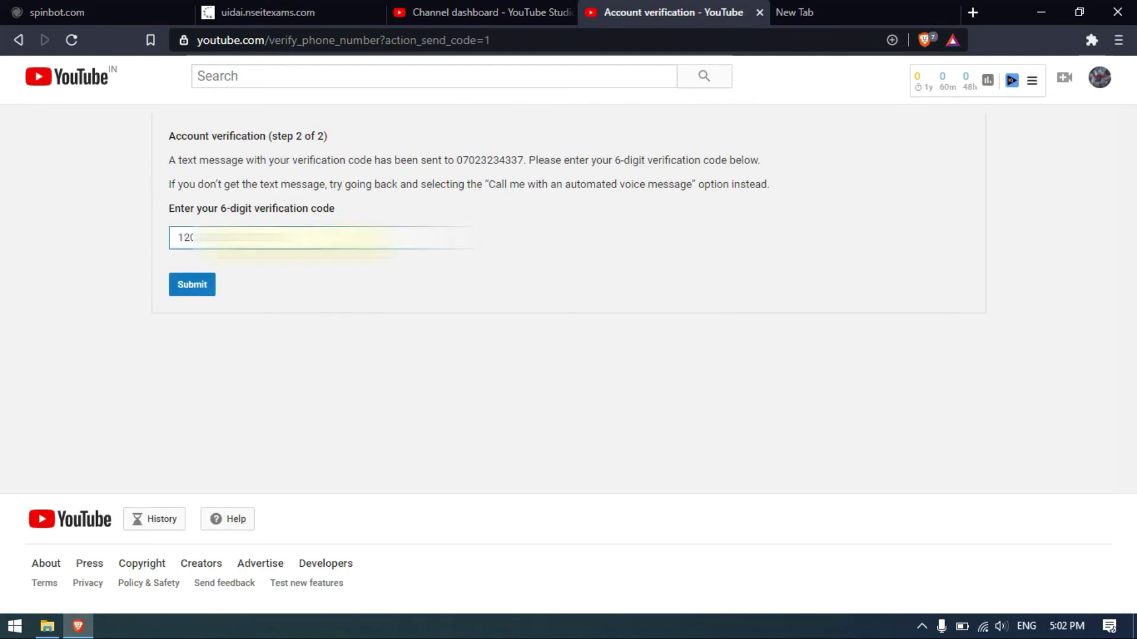
click(208, 284)
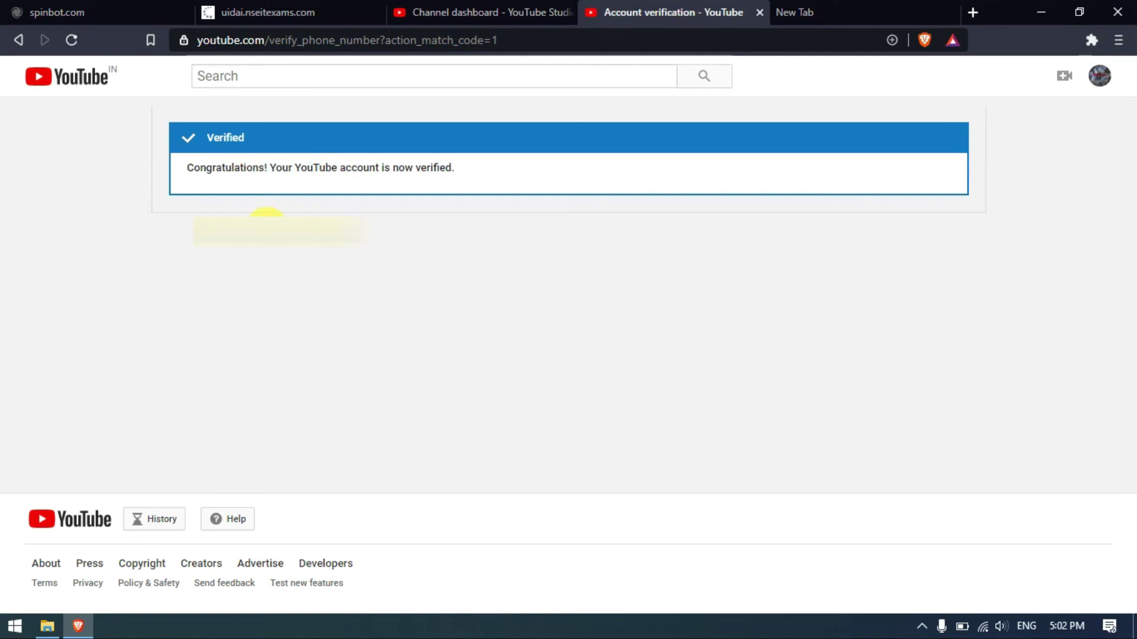
Return to the channel settings, close the account verification page and save the settings.
click(471, 12)
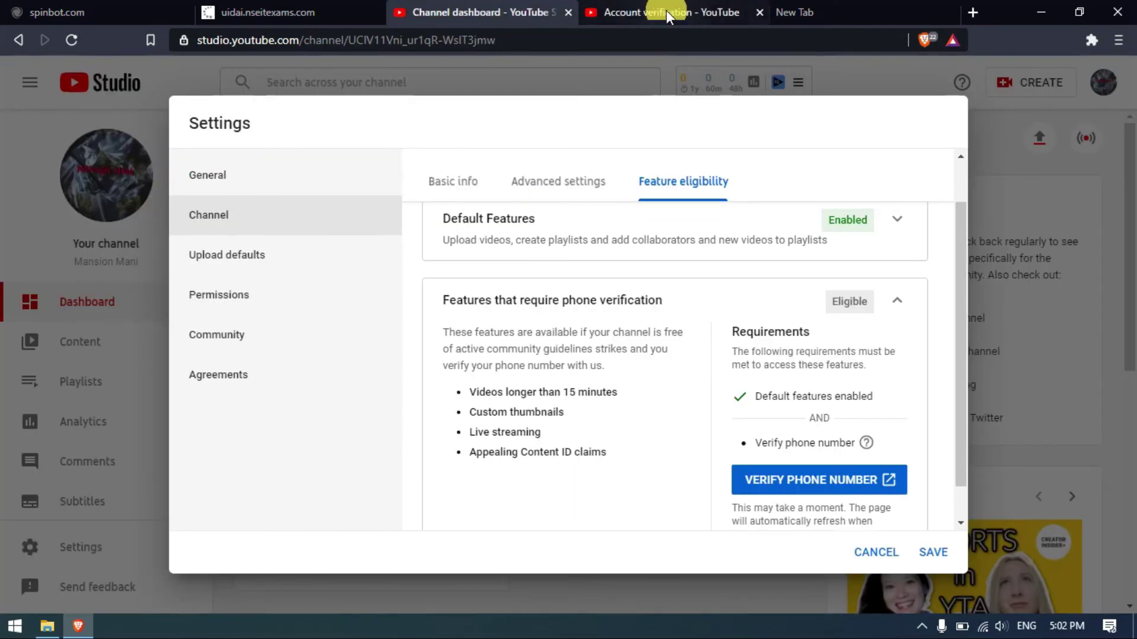
click(759, 12)
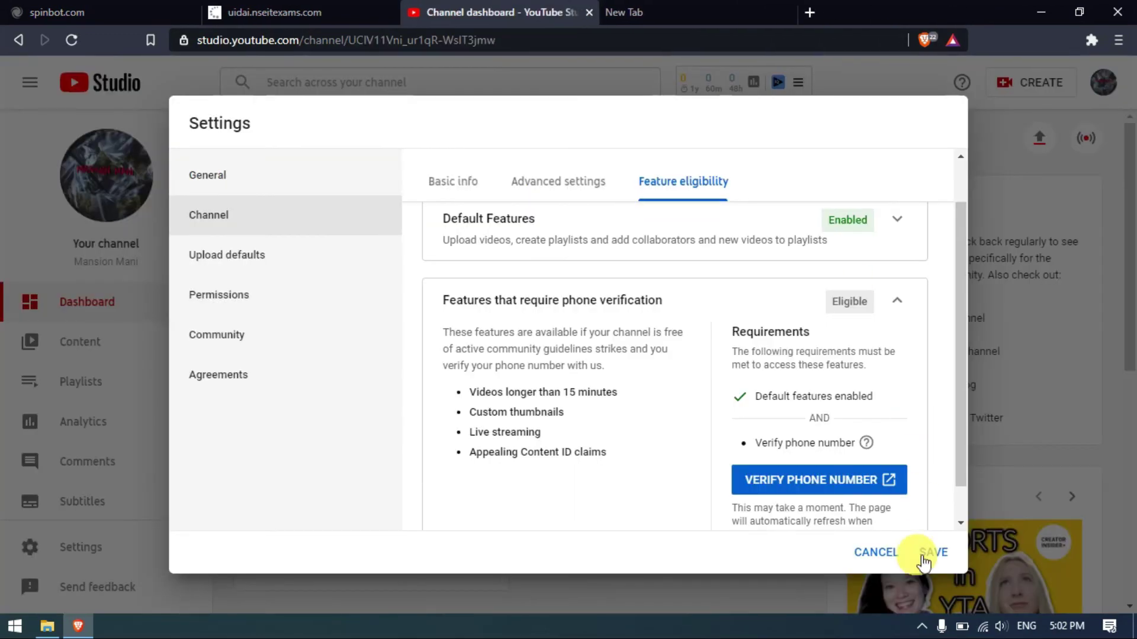
click(933, 553)
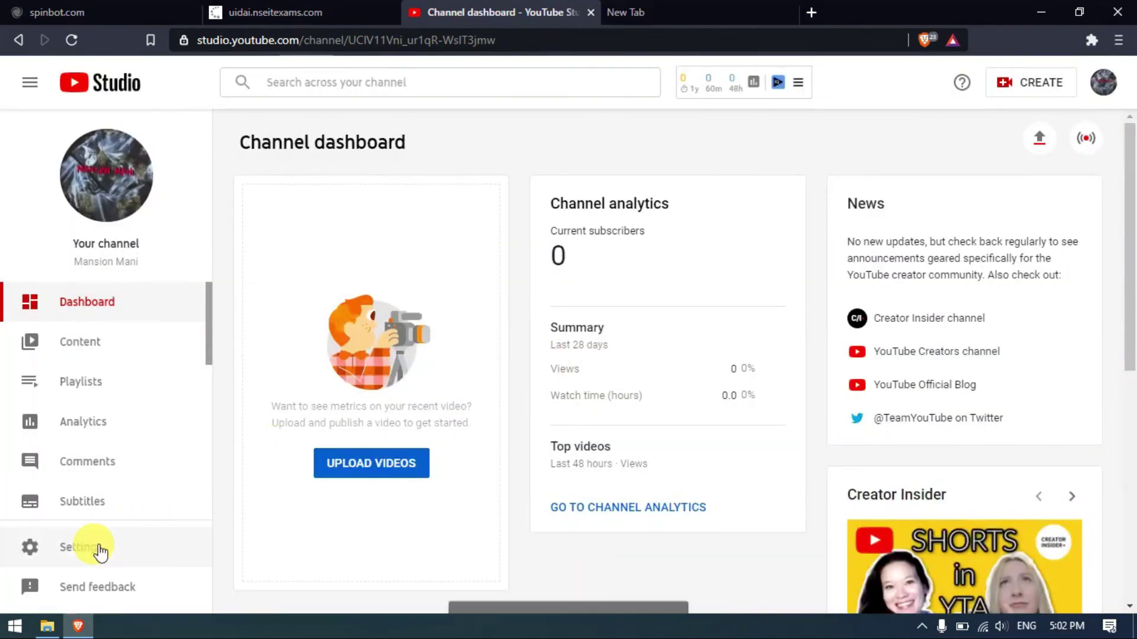
Reopen the channel's feature eligibility settings, check the status of the features requiring phone verification, and close the settings.
click(69, 549)
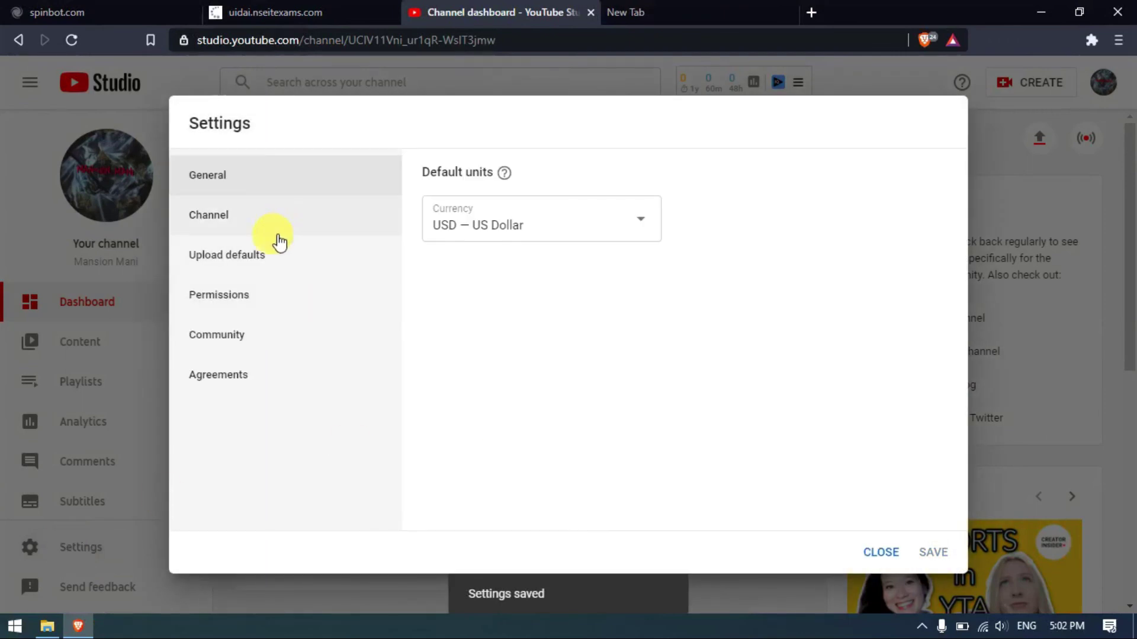
click(263, 220)
click(664, 186)
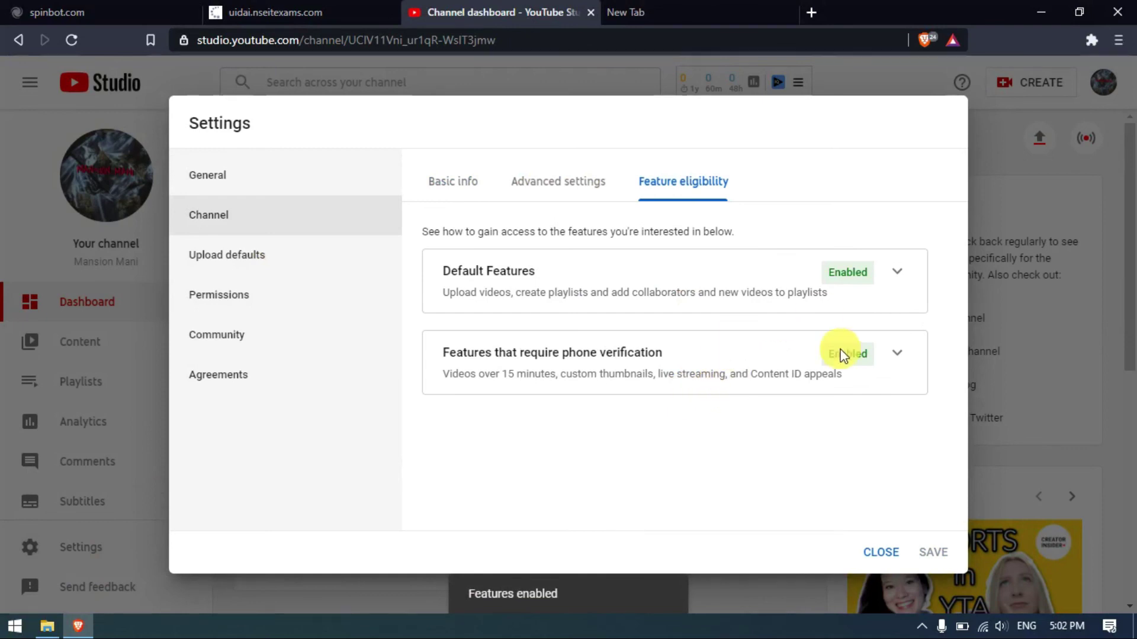
click(897, 354)
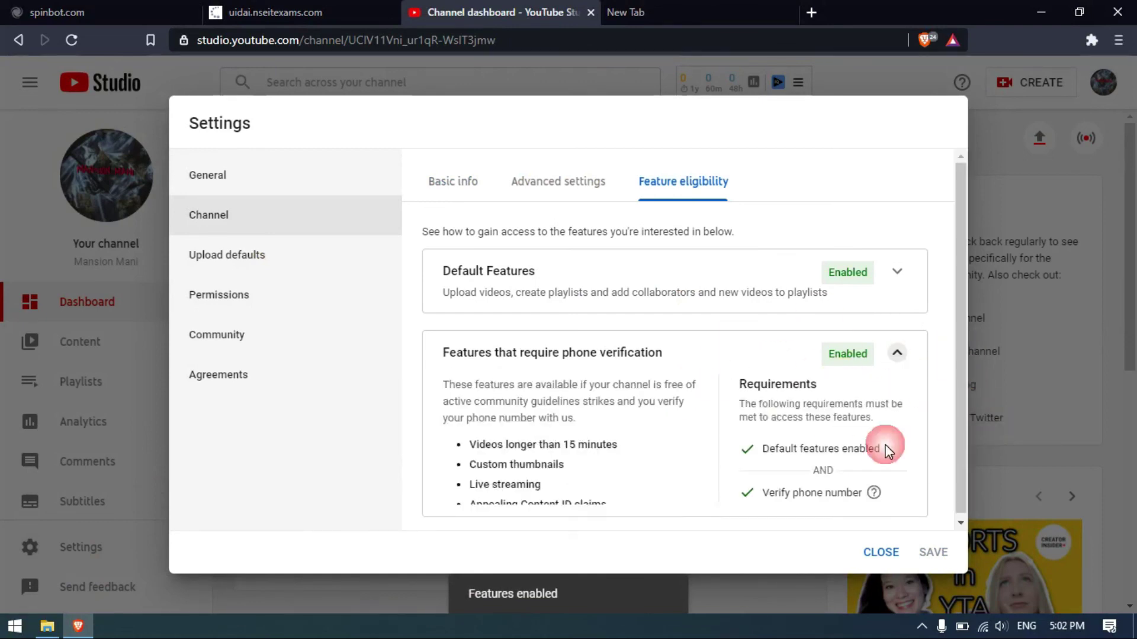
scroll(820, 438, down, 1)
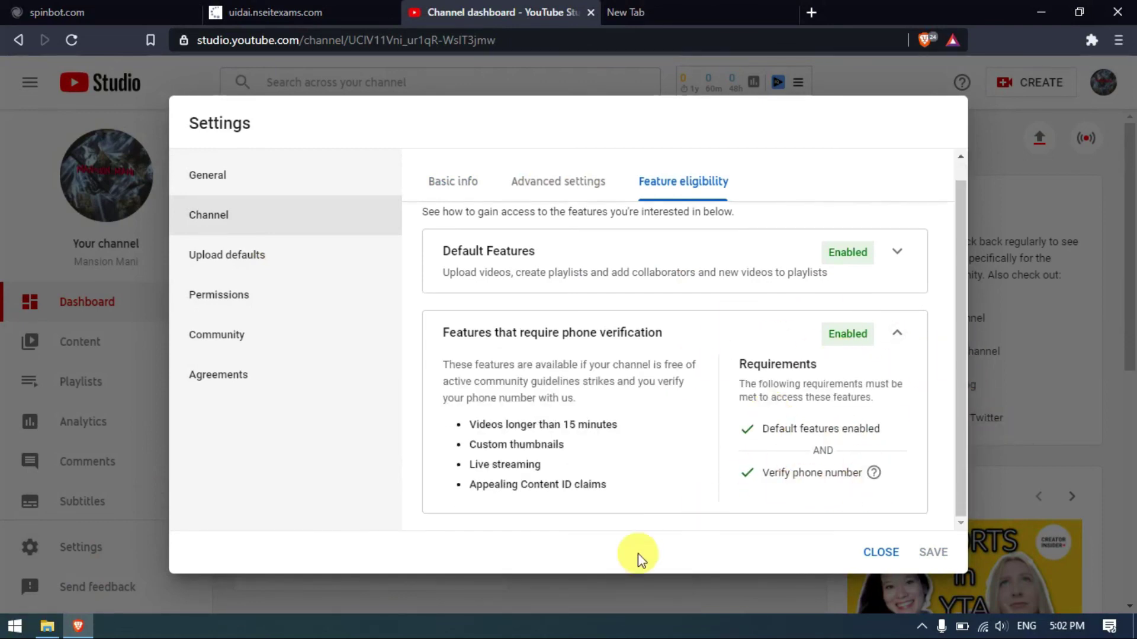
click(881, 552)
scroll(457, 432, down, 6)
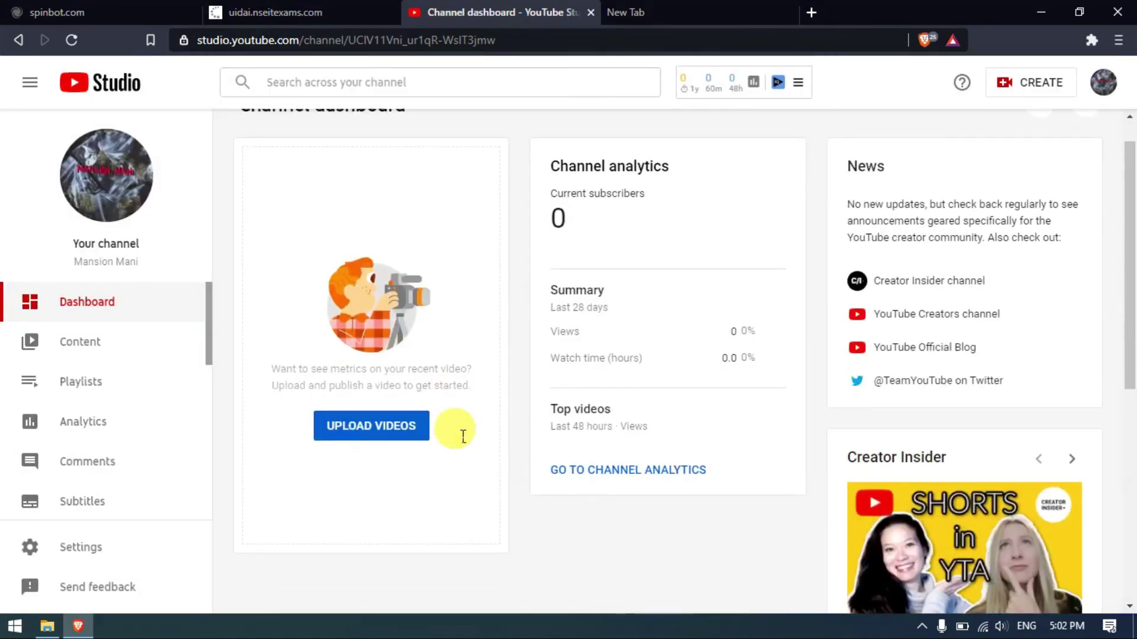
scroll(463, 437, up, 6)
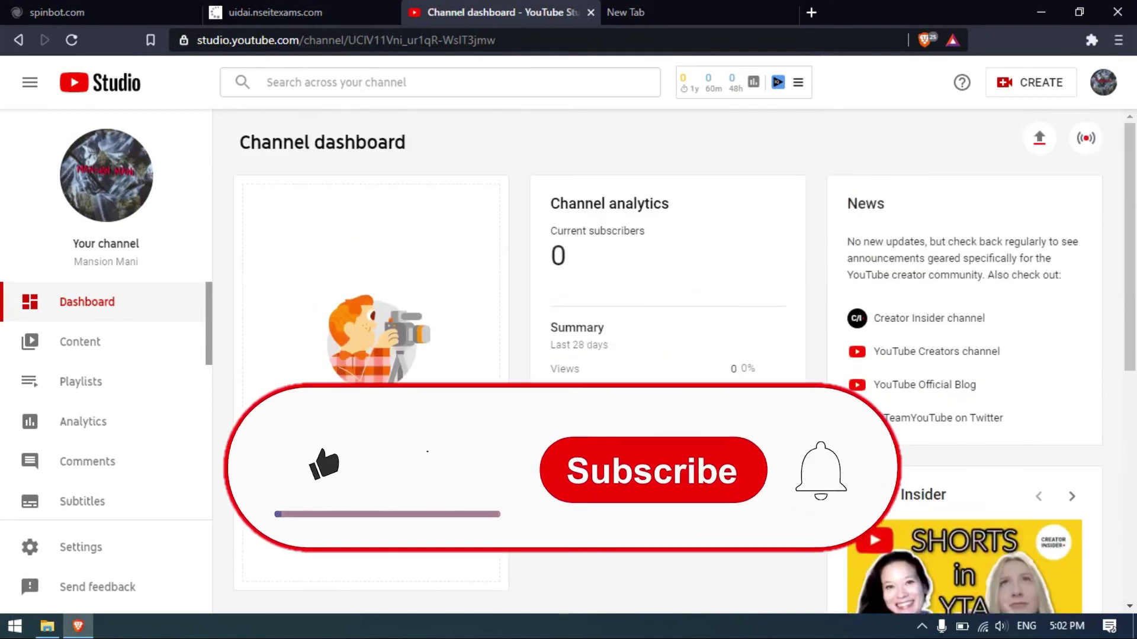